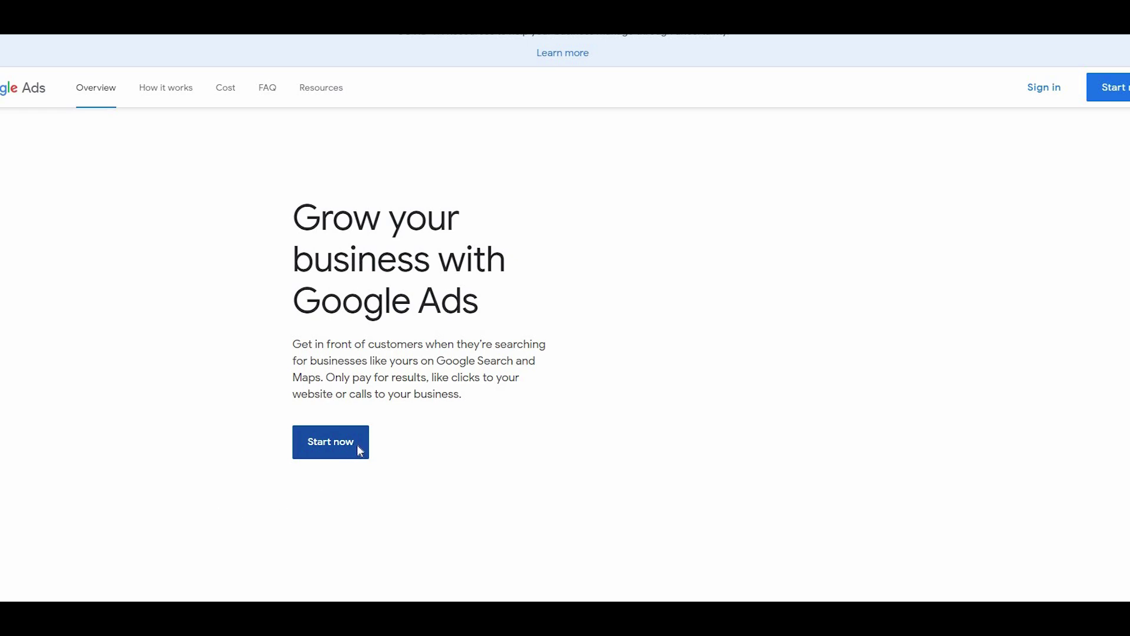
# - Return to the search results, open the Google Ads site and choose Start now
pyautogui.click(1118, 12)
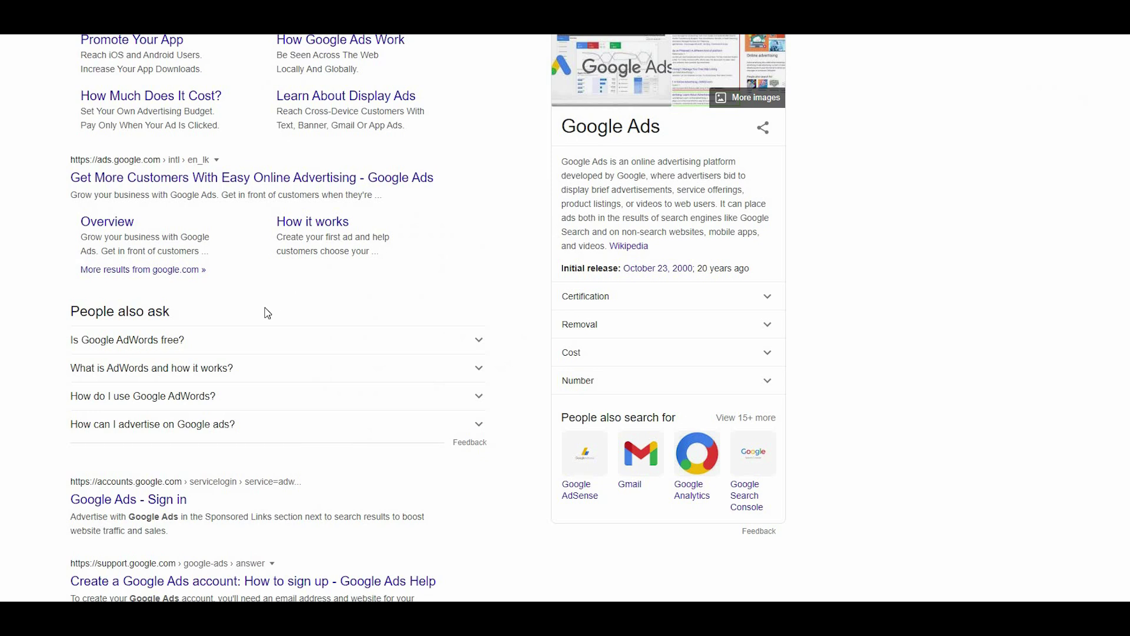
pyautogui.scroll(3, 268, 313)
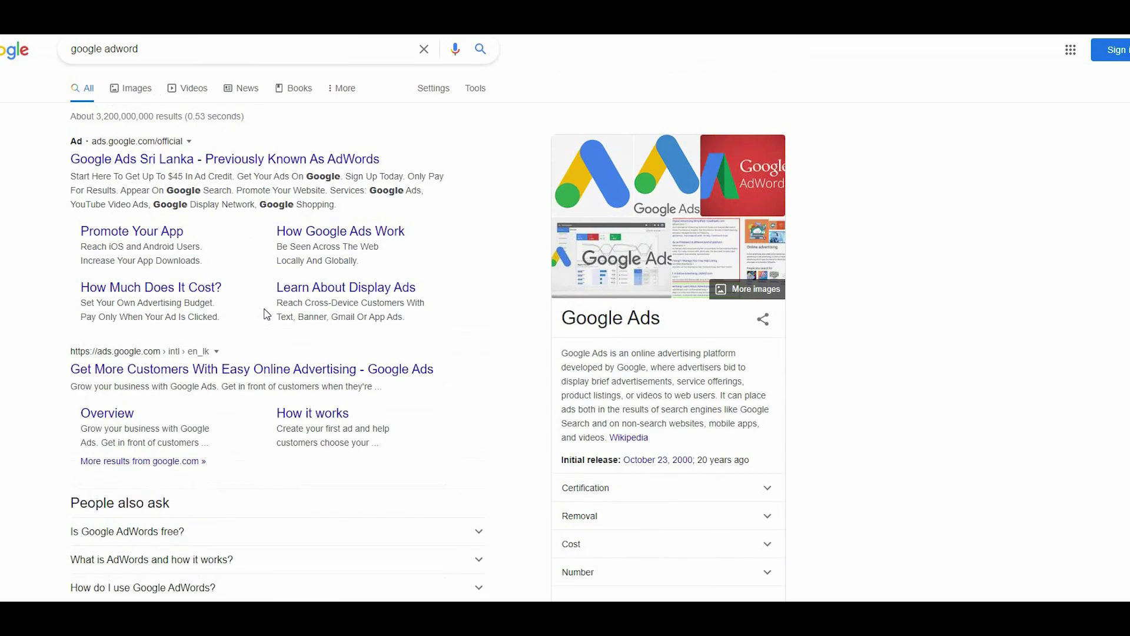
pyautogui.click(204, 371)
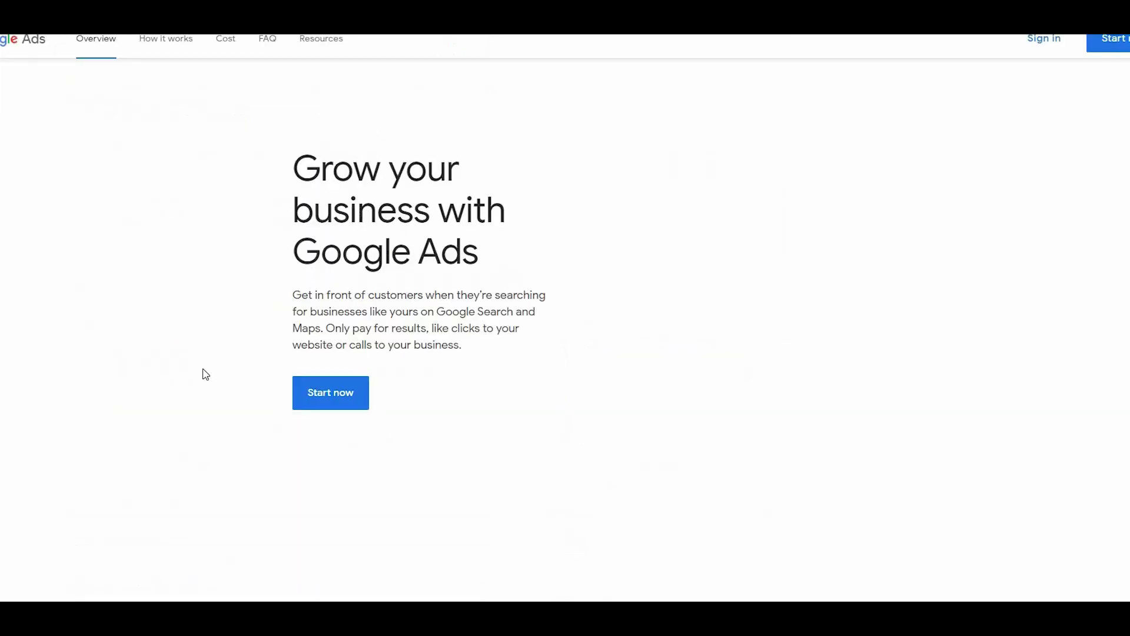
pyautogui.click(331, 440)
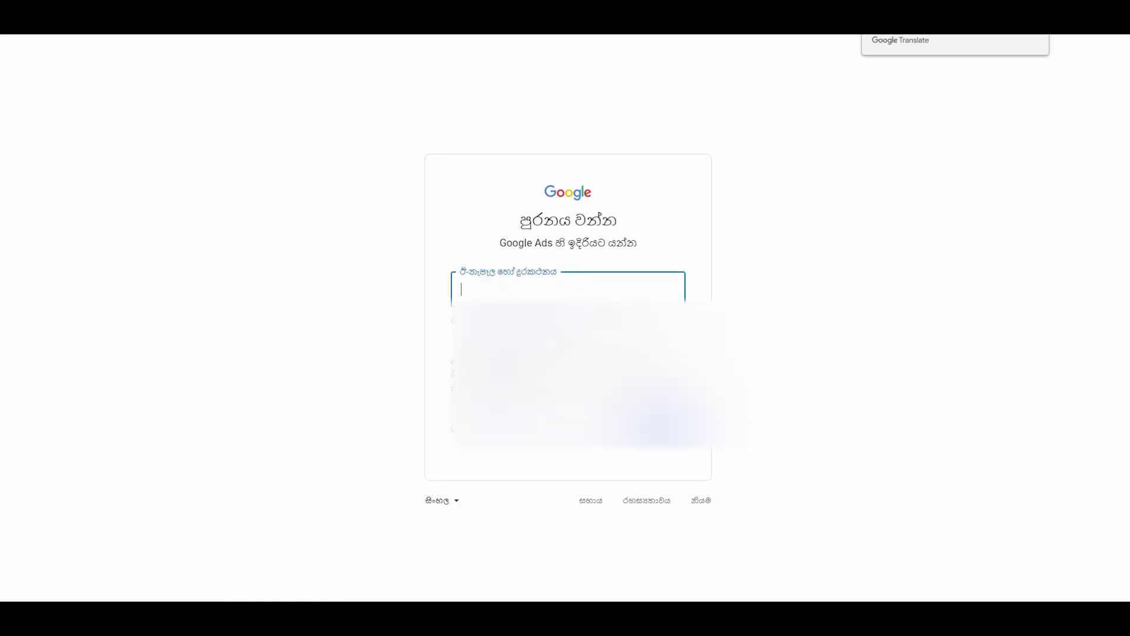
# - Switch the sign-in page to English (United Kingdom) and begin entering the account e-mail
pyautogui.click(441, 503)
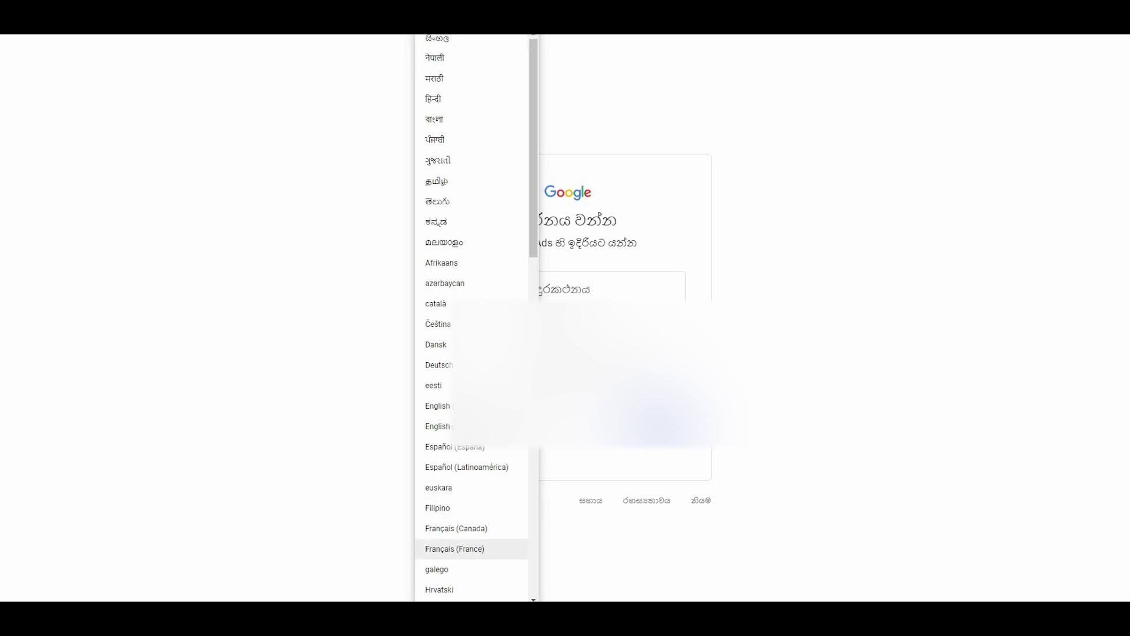
pyautogui.click(437, 405)
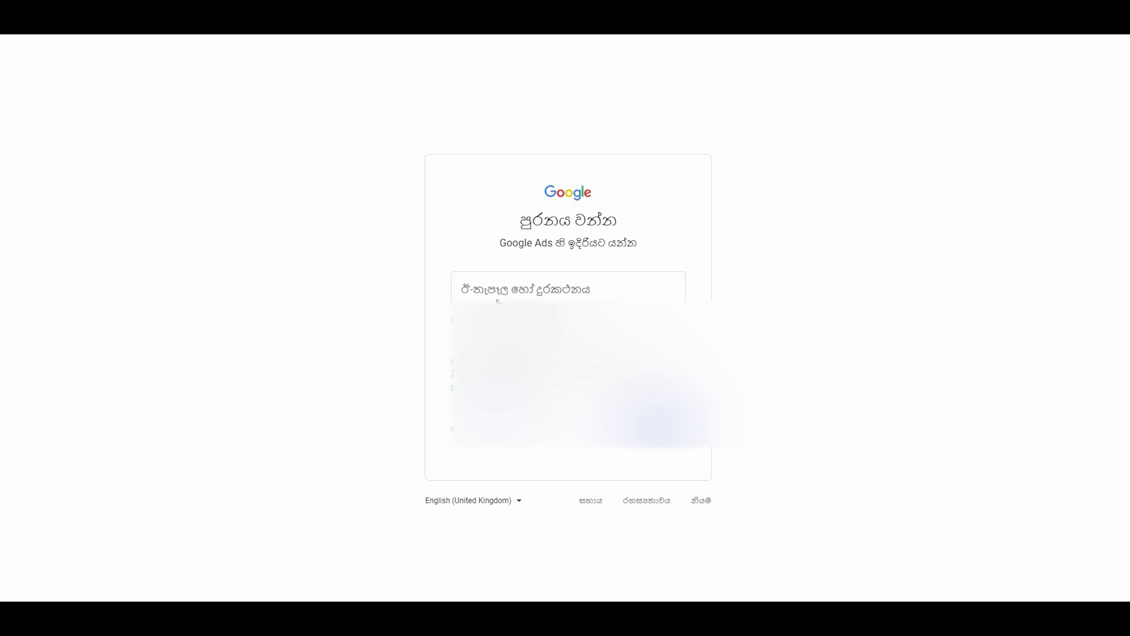
pyautogui.click(501, 296)
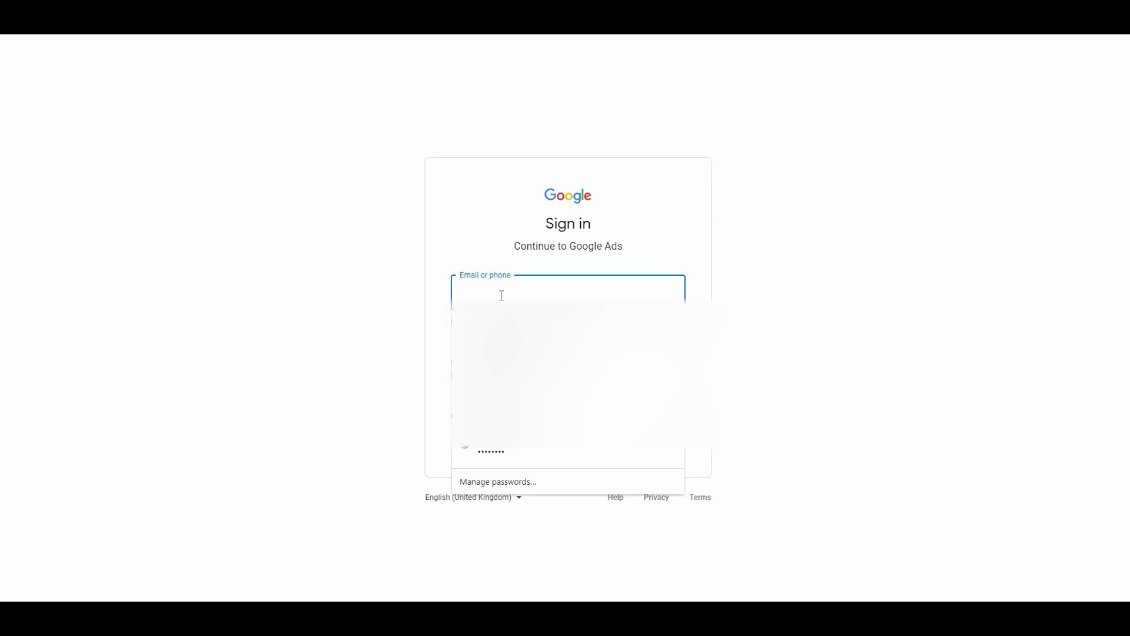
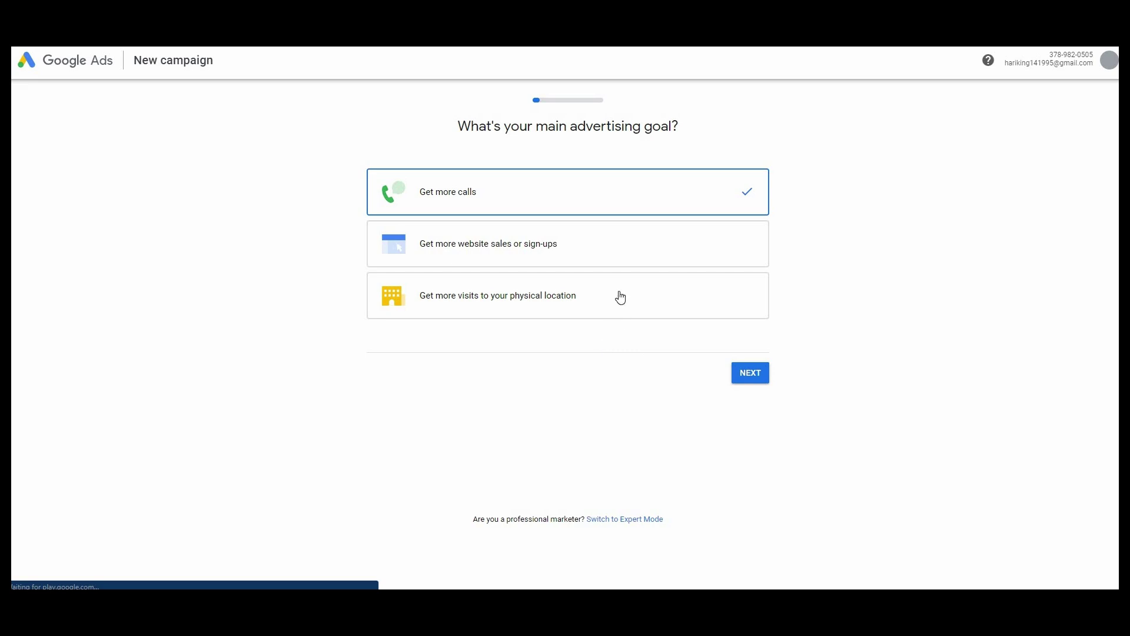
# - Choose 'Get more website sales or sign-ups' as the goal, then switch to Expert Mode
pyautogui.click(618, 264)
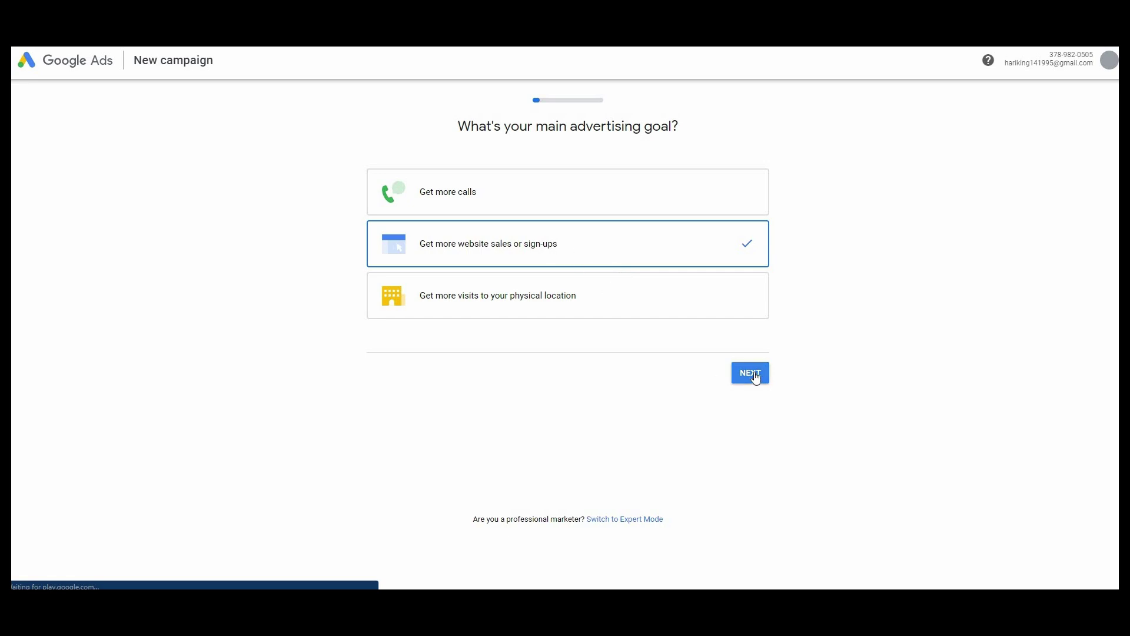
pyautogui.click(648, 519)
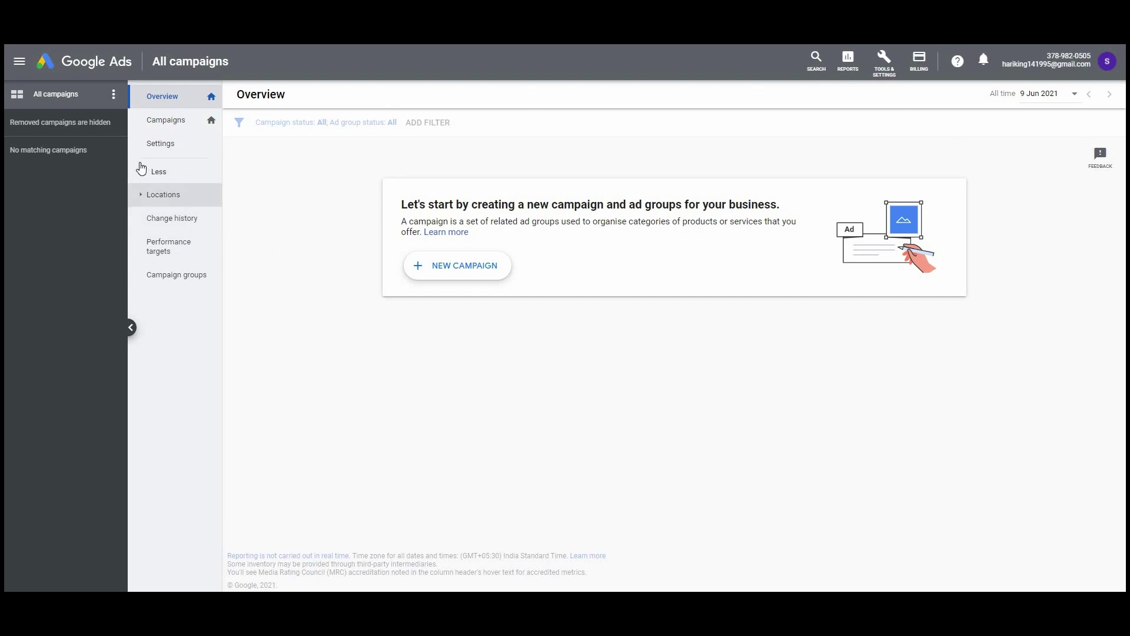
# - Open the Billing menu in the top bar and choose Summary
pyautogui.click(928, 70)
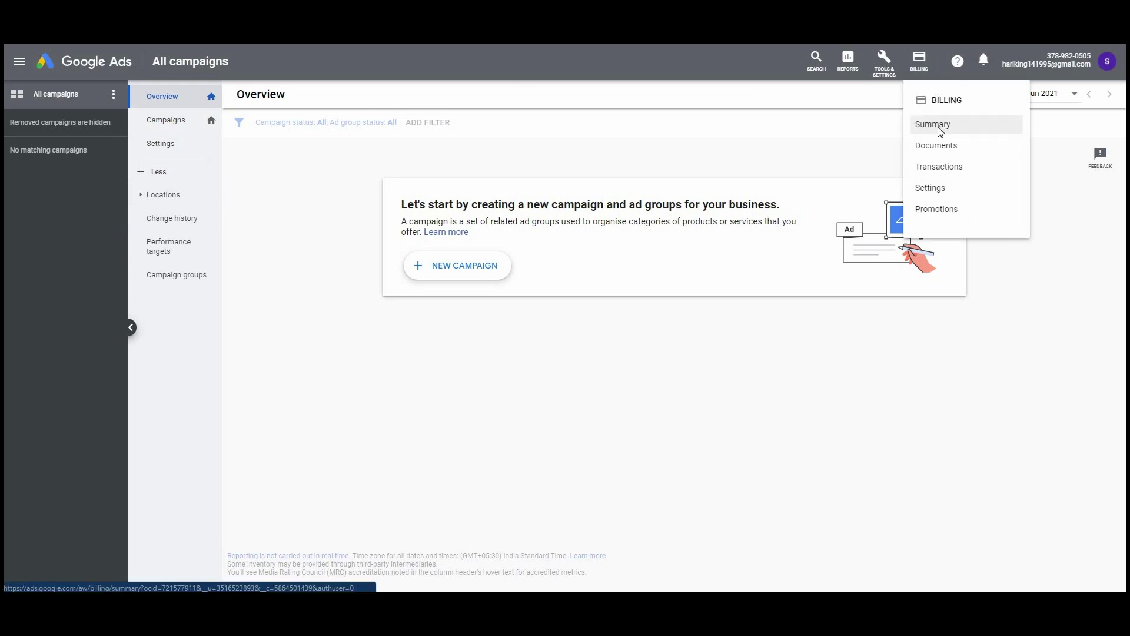
pyautogui.click(940, 132)
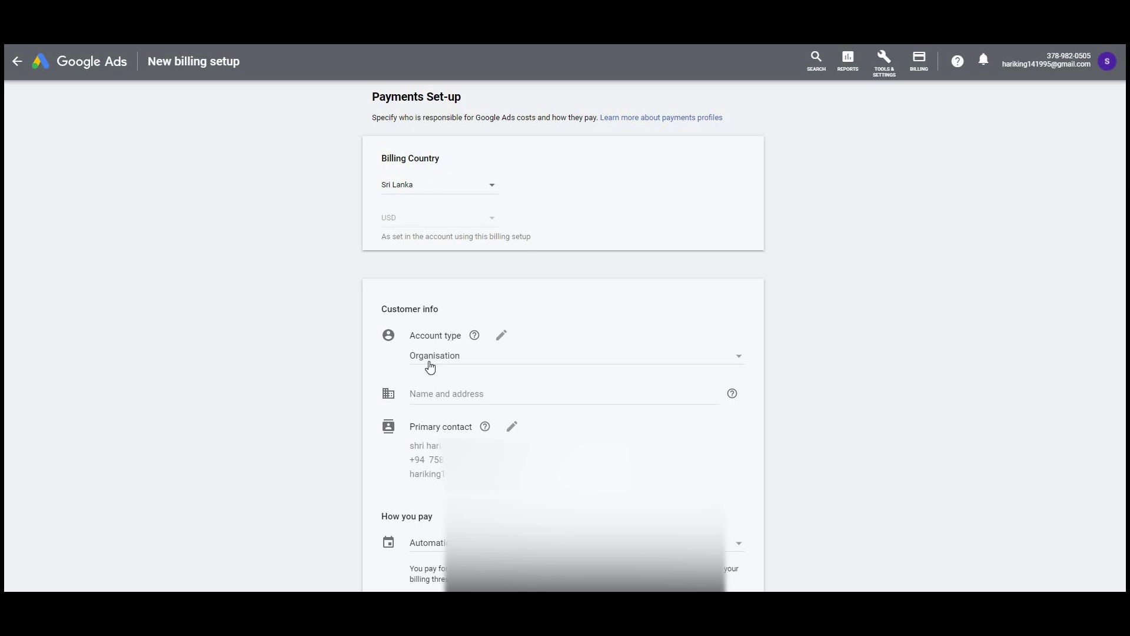
# - Expand the Name and address section and visit the Business name and Address line 1 fields
pyautogui.click(469, 397)
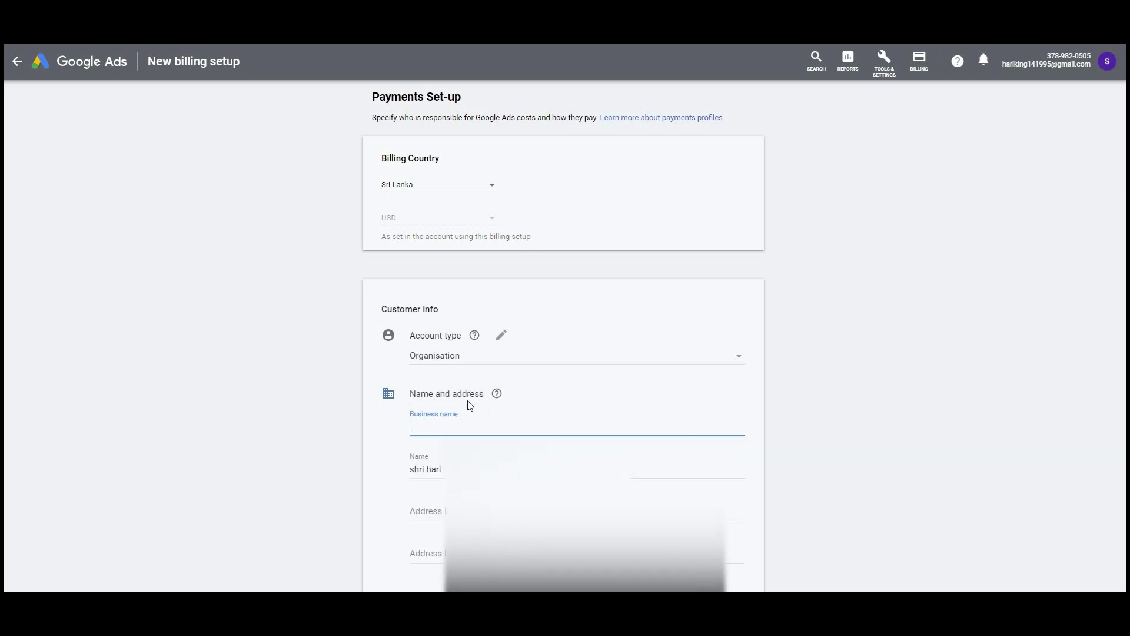
pyautogui.click(844, 436)
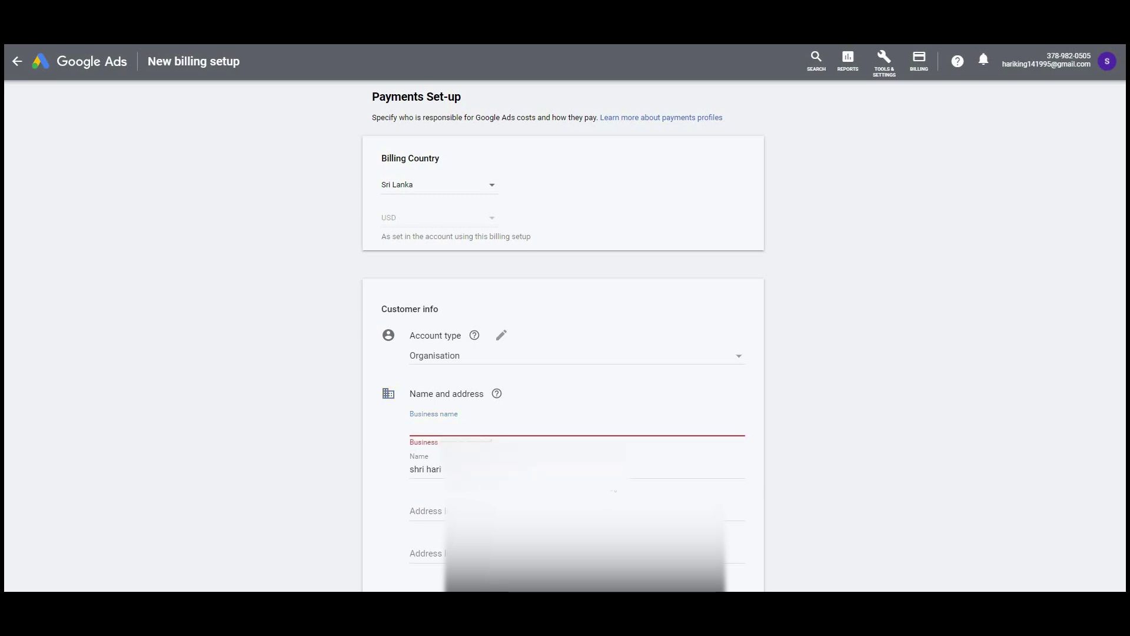
pyautogui.click(424, 511)
pyautogui.scroll(-3, 824, 528)
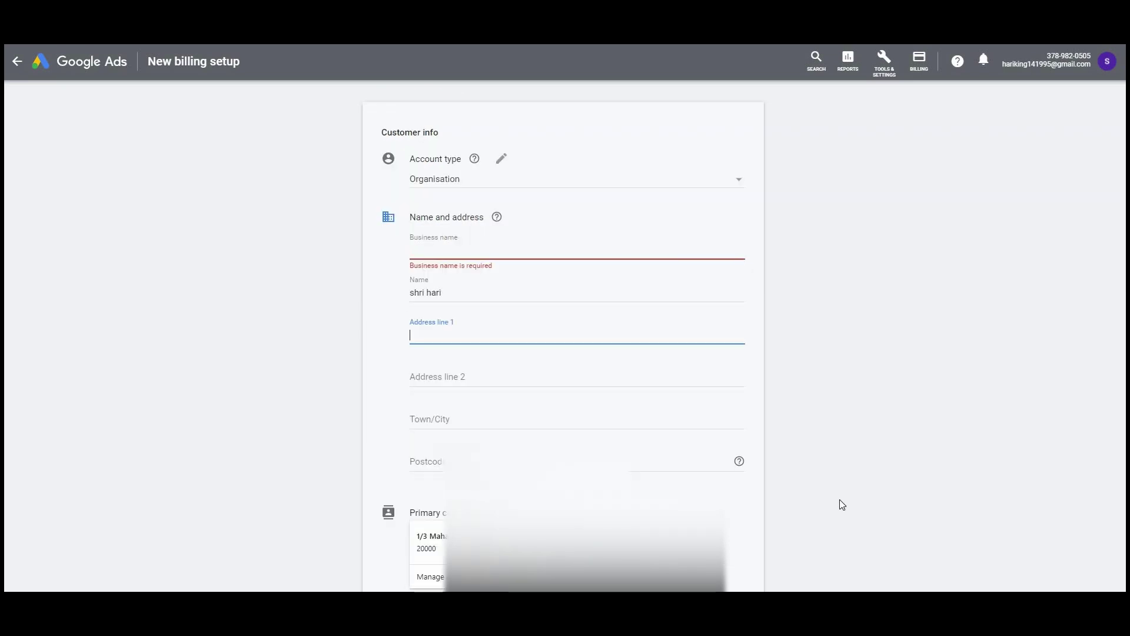
pyautogui.click(858, 439)
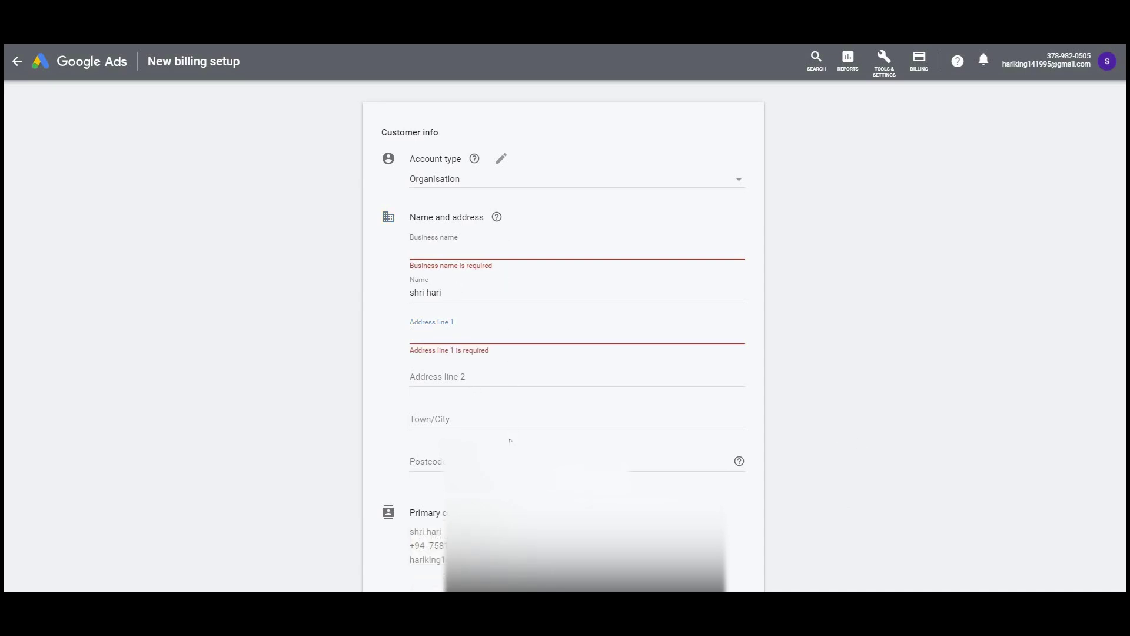
# - Scroll the billing form down to the Advertising Program Terms and agreement checkbox
pyautogui.scroll(-2, 477, 423)
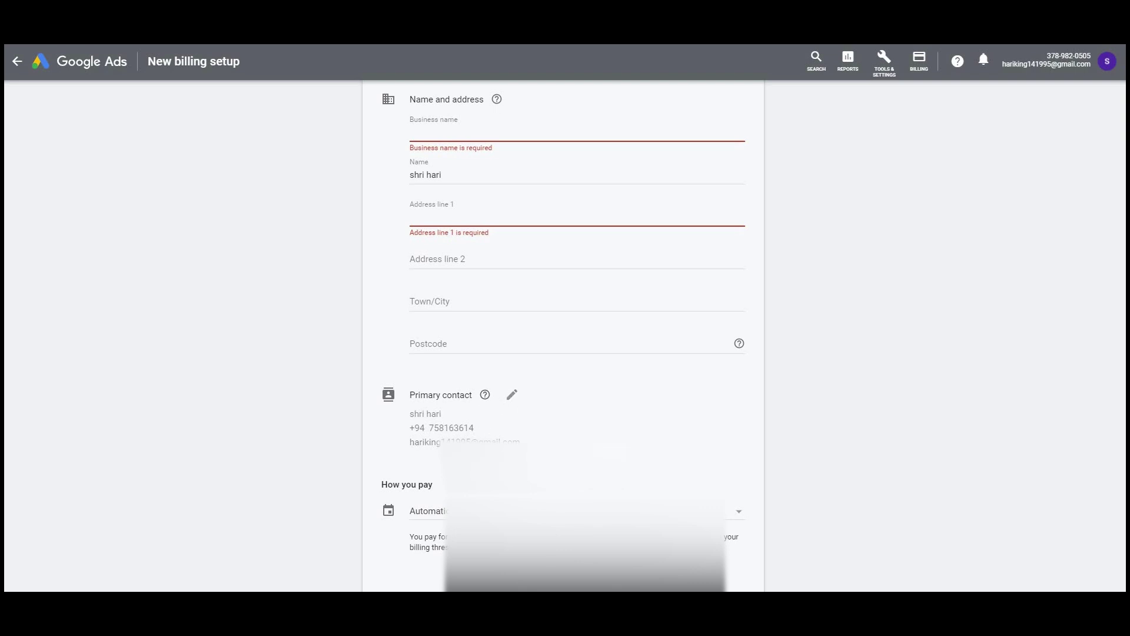
pyautogui.scroll(-1, 429, 471)
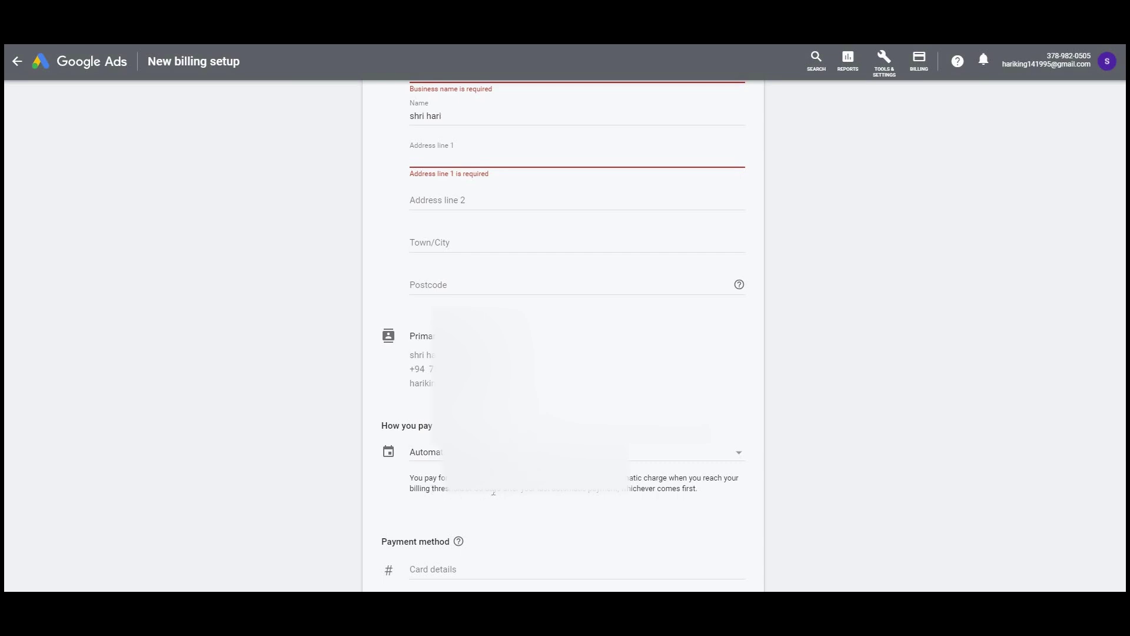
pyautogui.scroll(-2, 423, 477)
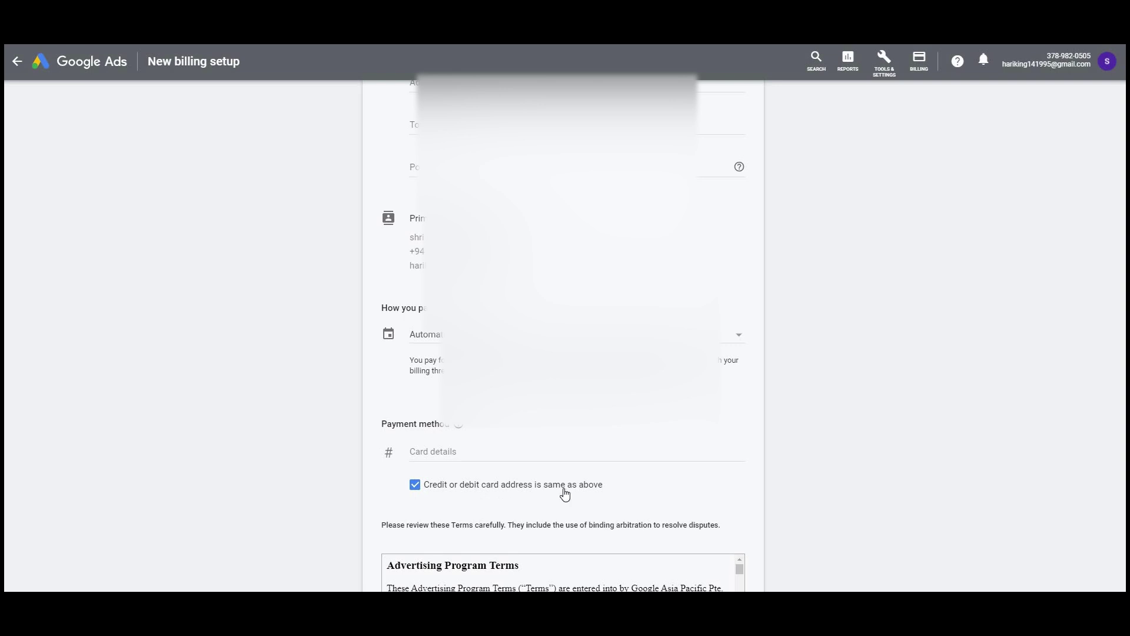
pyautogui.scroll(2, 564, 336)
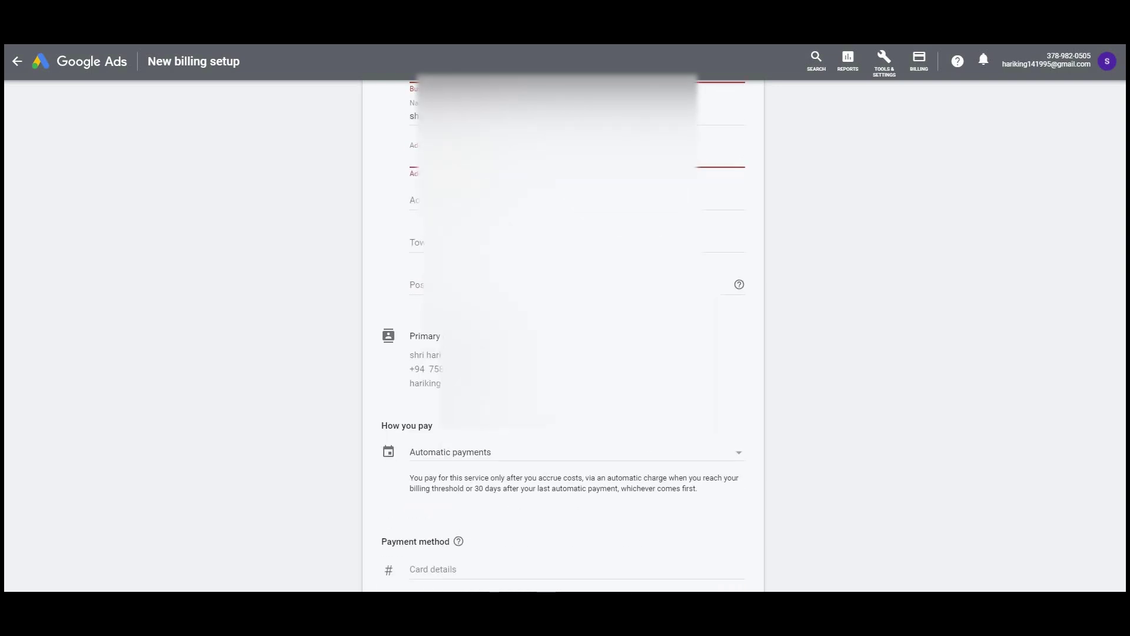
pyautogui.scroll(-2, 563, 335)
pyautogui.scroll(-1, 563, 336)
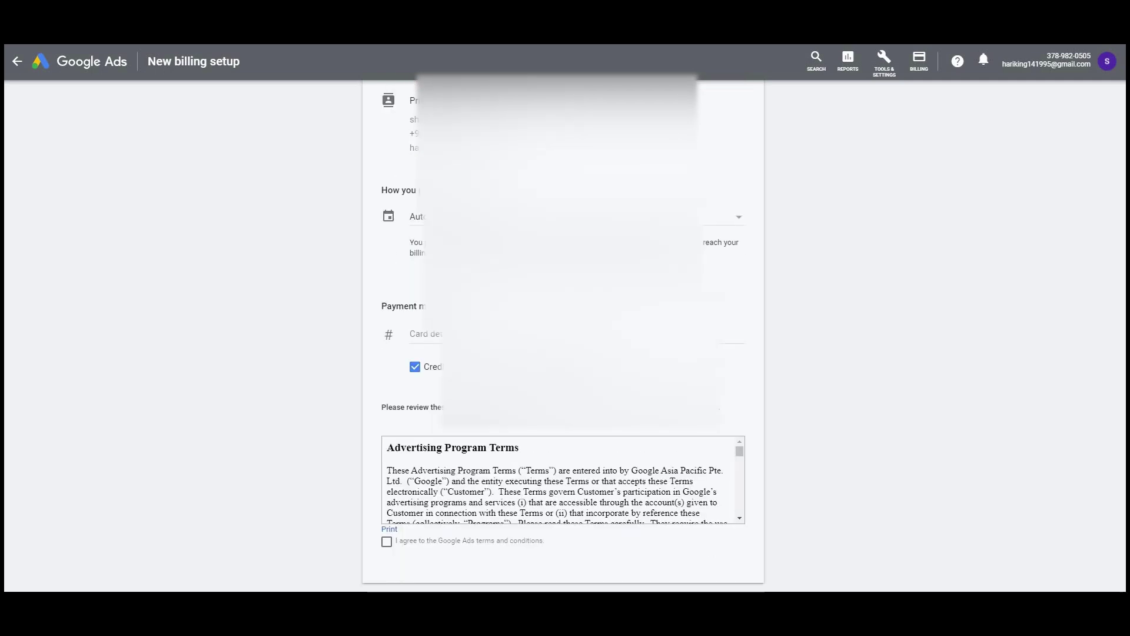
pyautogui.scroll(1, 563, 336)
pyautogui.scroll(-2, 563, 336)
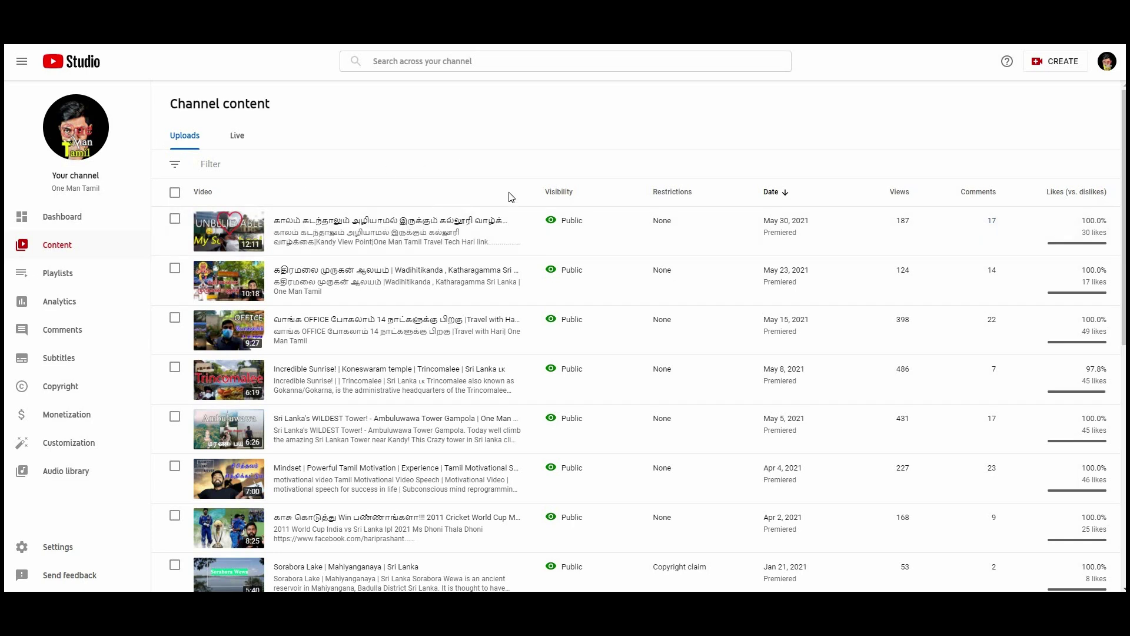
# - Choose Promote from the Trincomalee video's options menu
pyautogui.moveTo(429, 391)
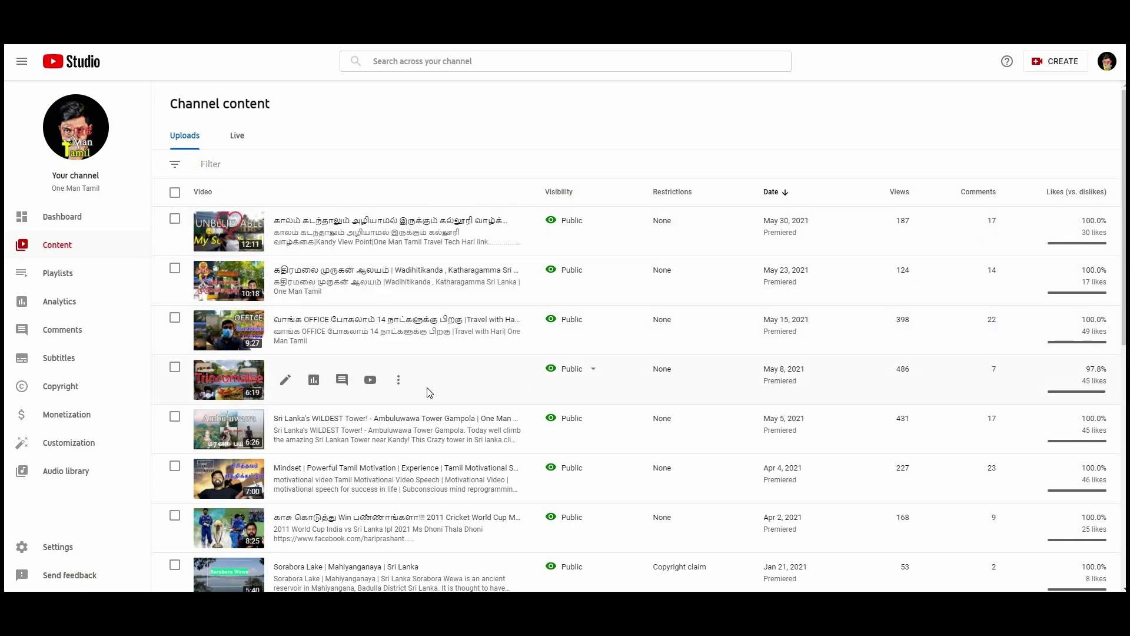
pyautogui.click(399, 390)
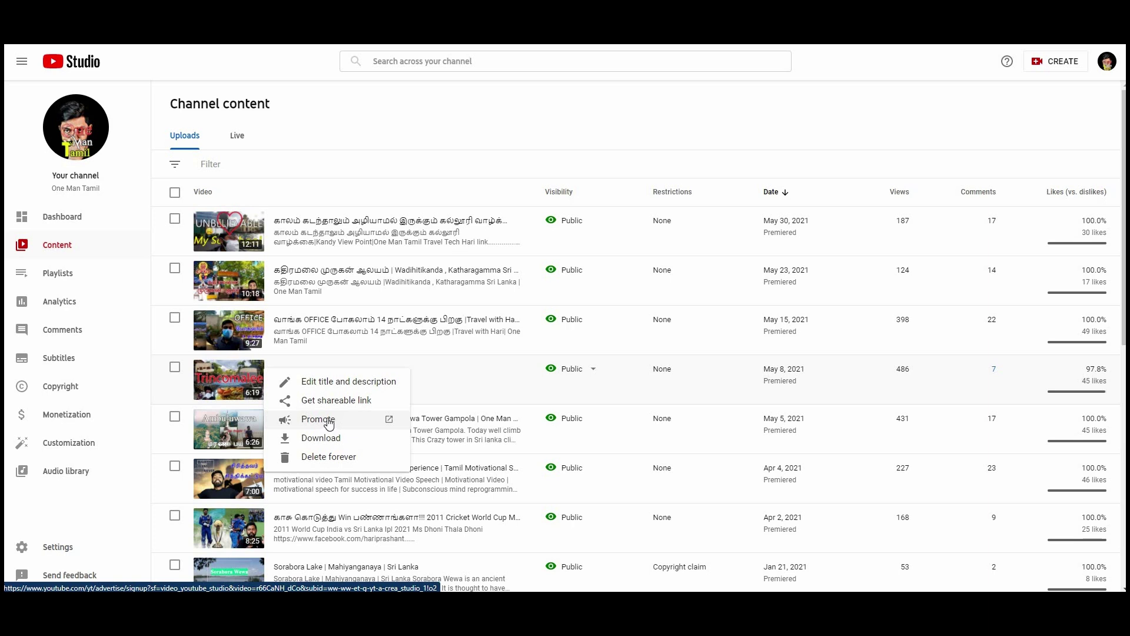
pyautogui.click(328, 423)
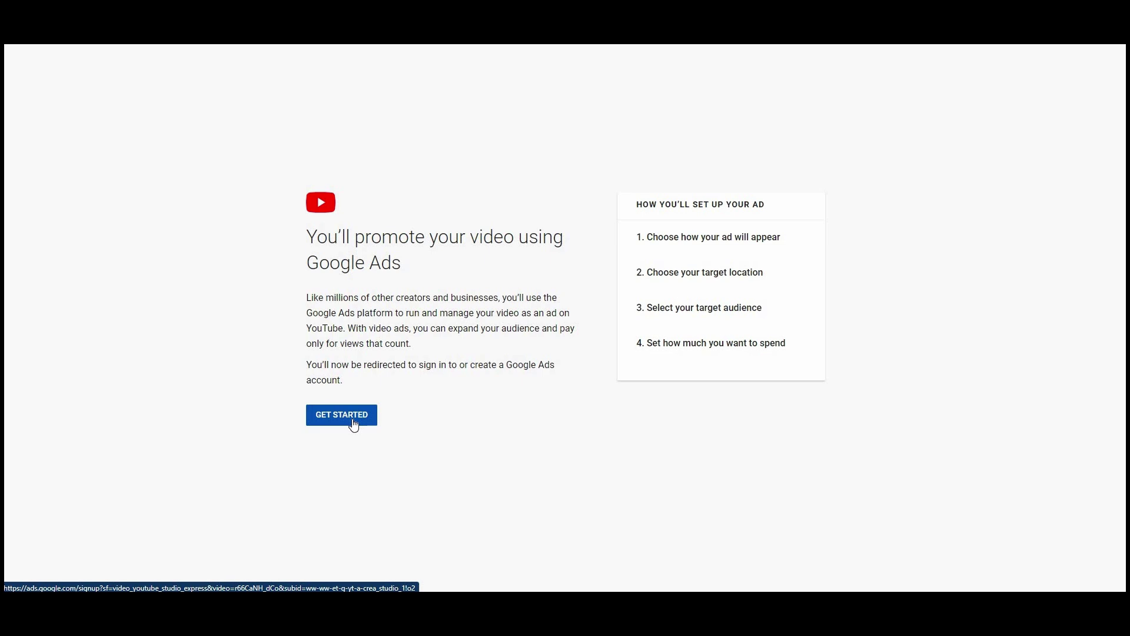
# - Begin the video ad and, after comparing formats, keep the related-video thumbnail placement
pyautogui.click(354, 422)
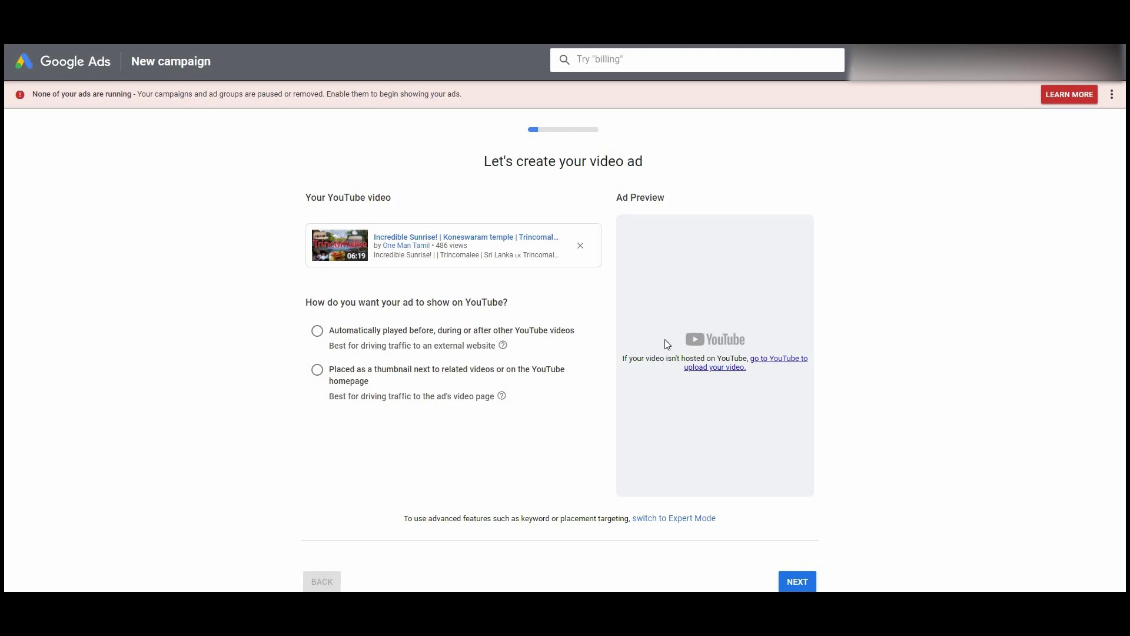
pyautogui.click(316, 336)
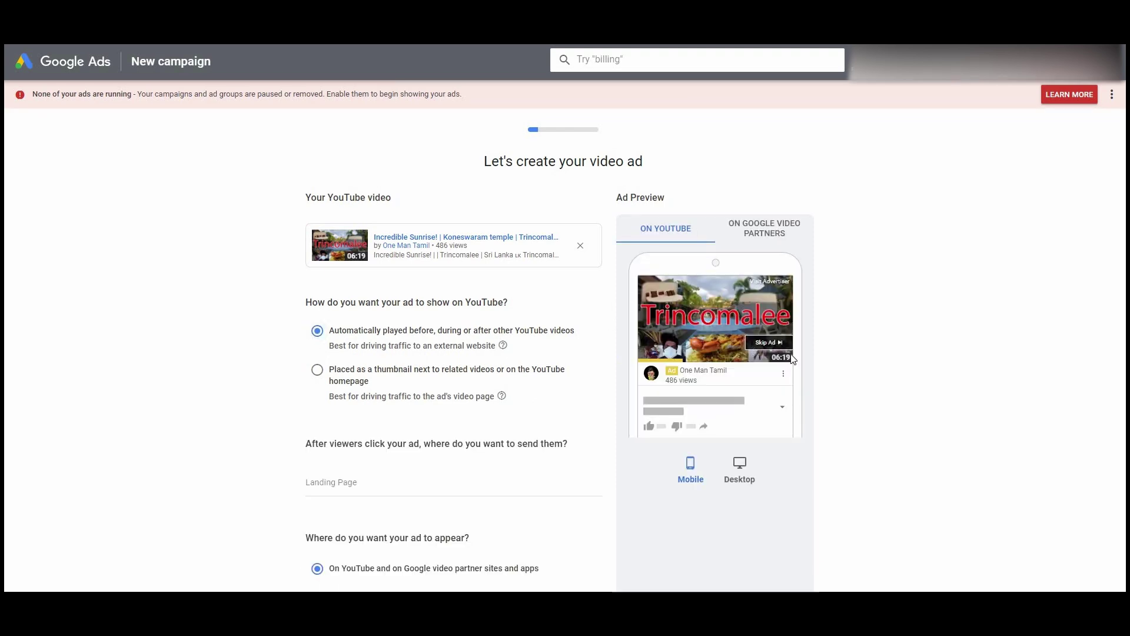
pyautogui.click(318, 371)
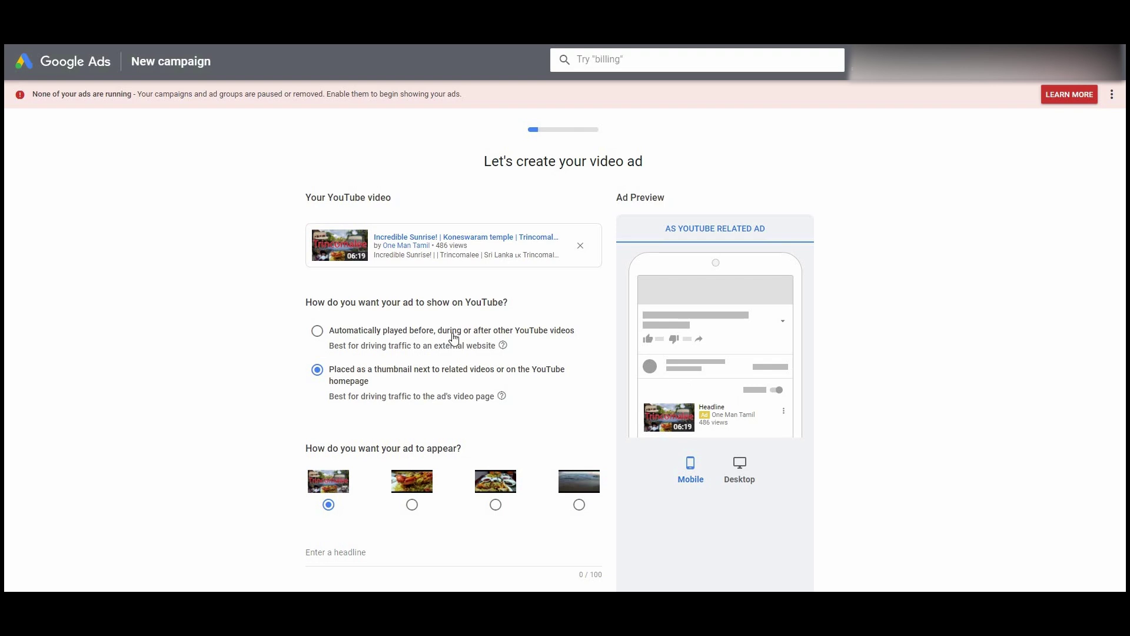
pyautogui.click(319, 352)
pyautogui.click(317, 369)
pyautogui.click(333, 332)
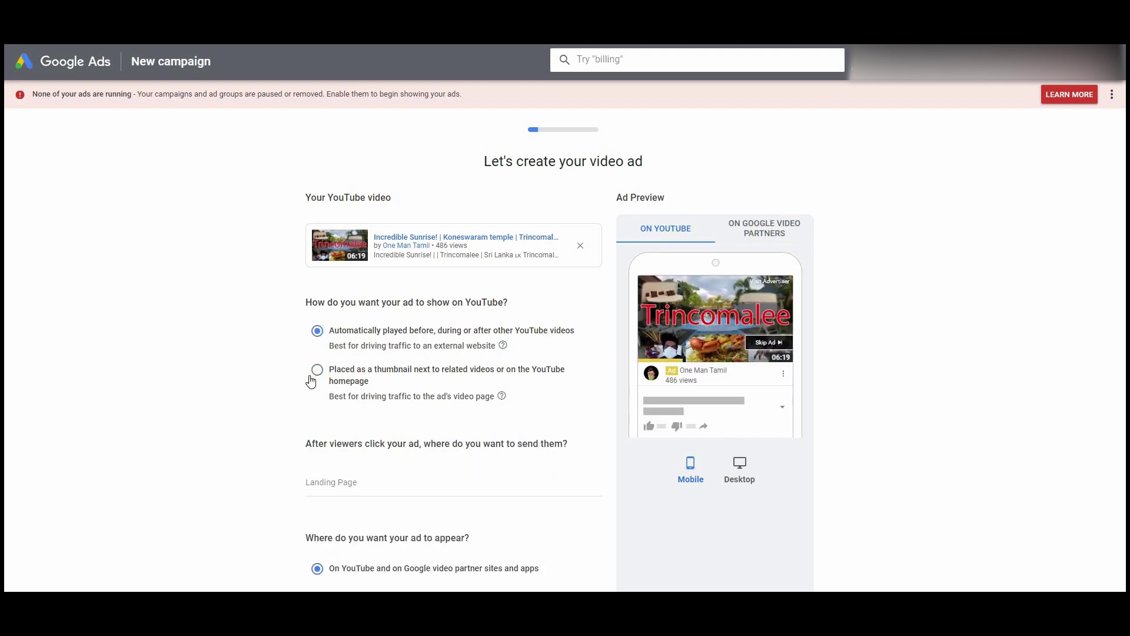
pyautogui.click(331, 375)
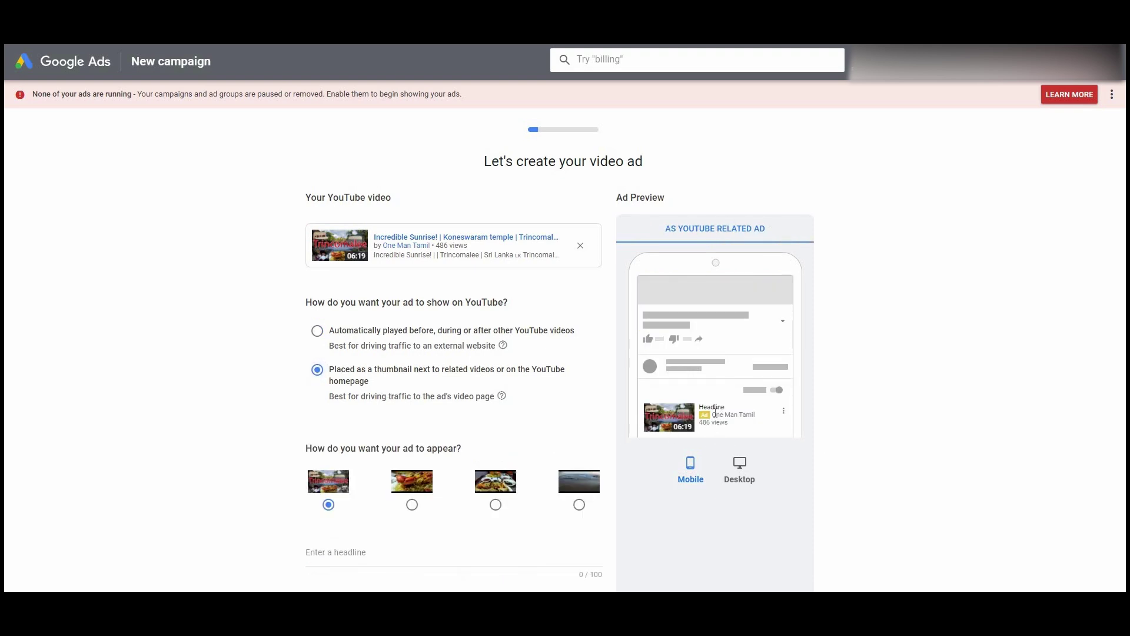
pyautogui.scroll(-1, 443, 452)
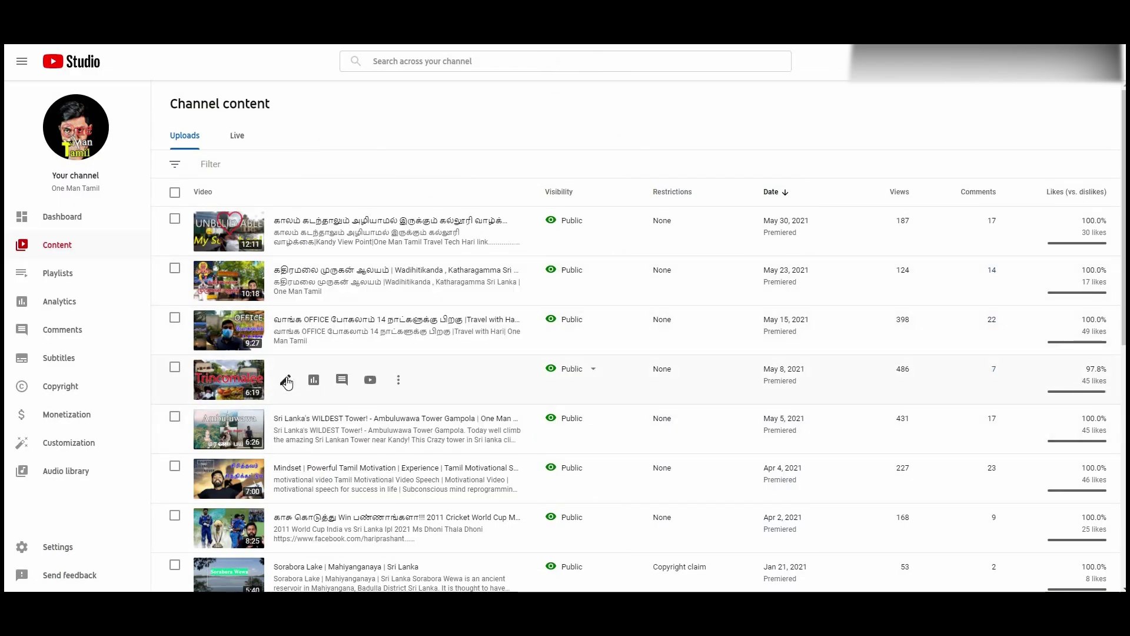
# - Reuse the video title for headline 'Incredible Sunrise', descriptions 'Koneswaram temple' and 'Trincomalee', and continue
pyautogui.click(285, 379)
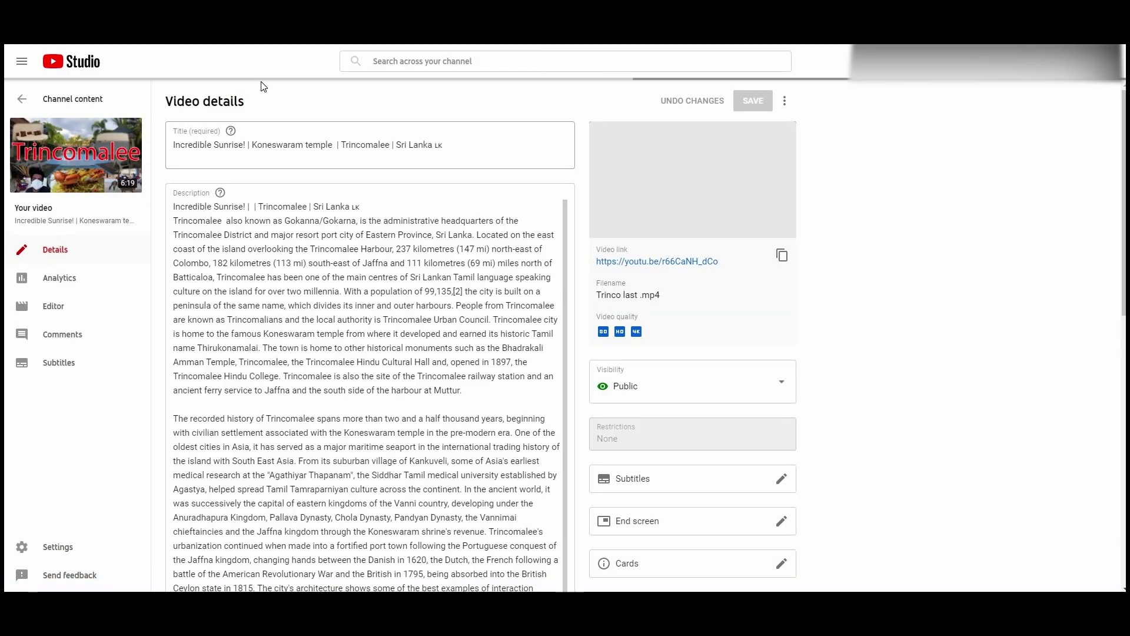
pyautogui.moveTo(247, 145); pyautogui.dragTo(172, 145)
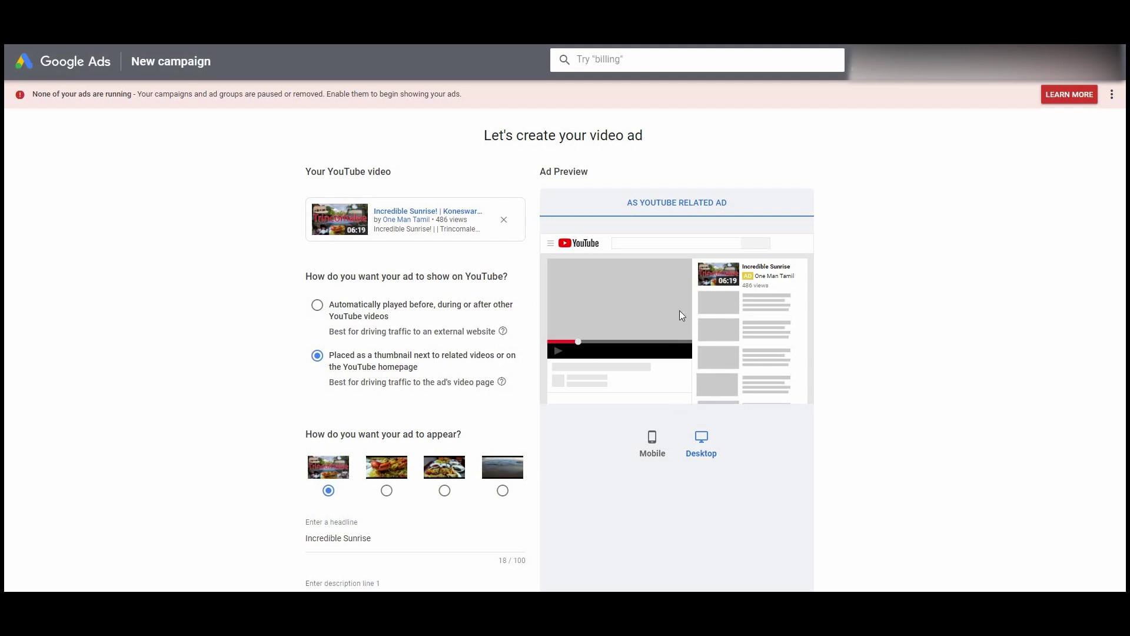
pyautogui.scroll(-4, 721, 488)
pyautogui.click(797, 532)
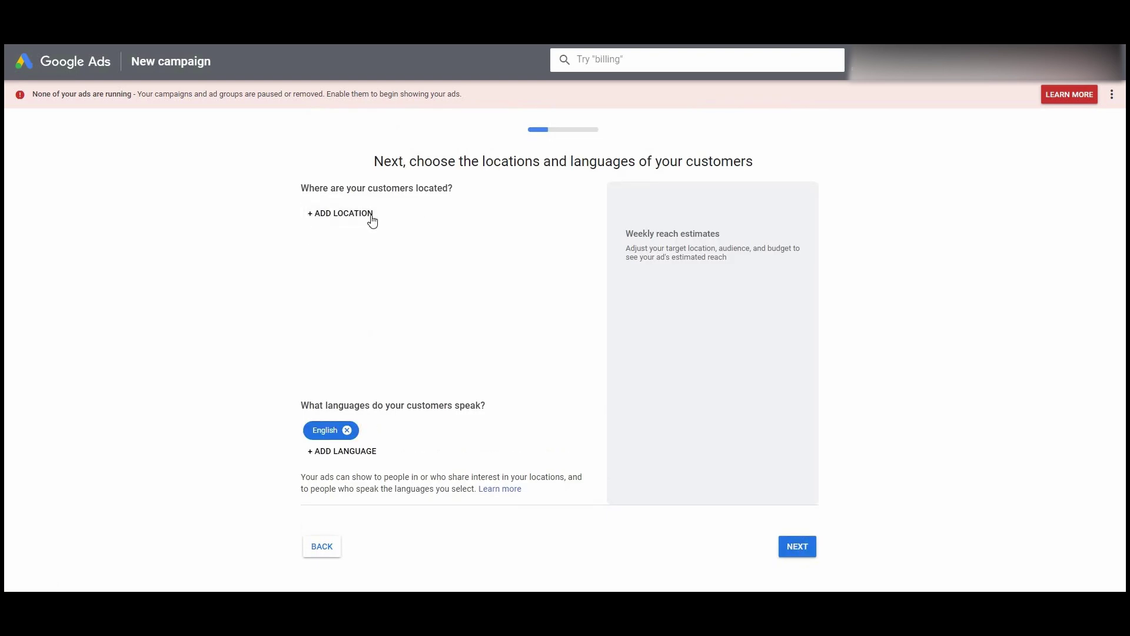
# - Add Sri Lanka and India as the customer locations
pyautogui.click(349, 218)
pyautogui.write('sr')
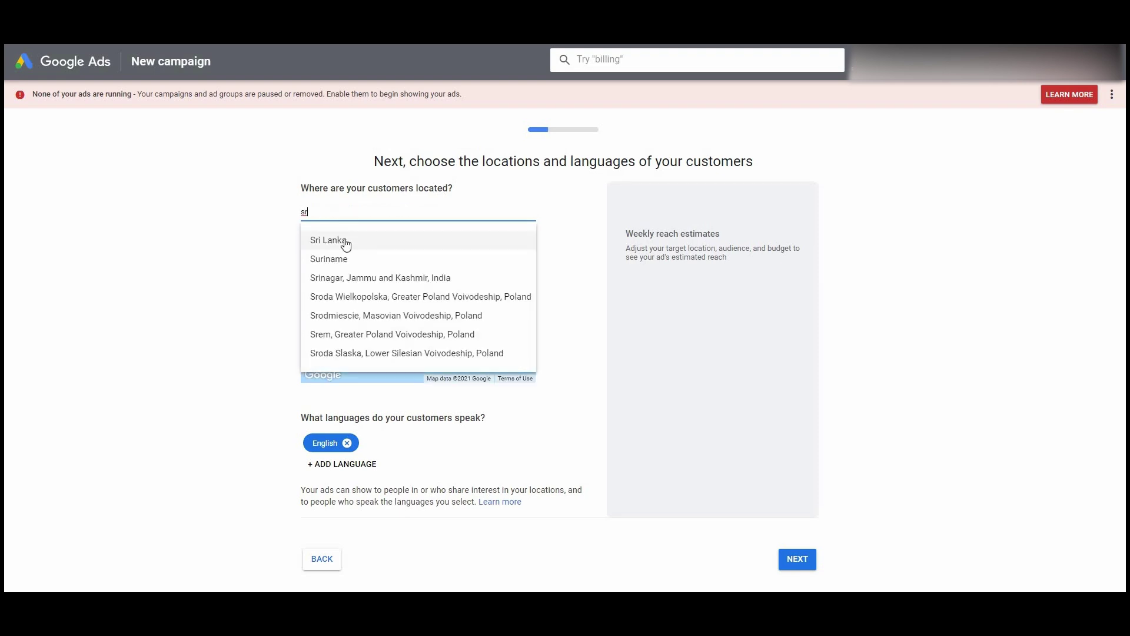
pyautogui.click(348, 241)
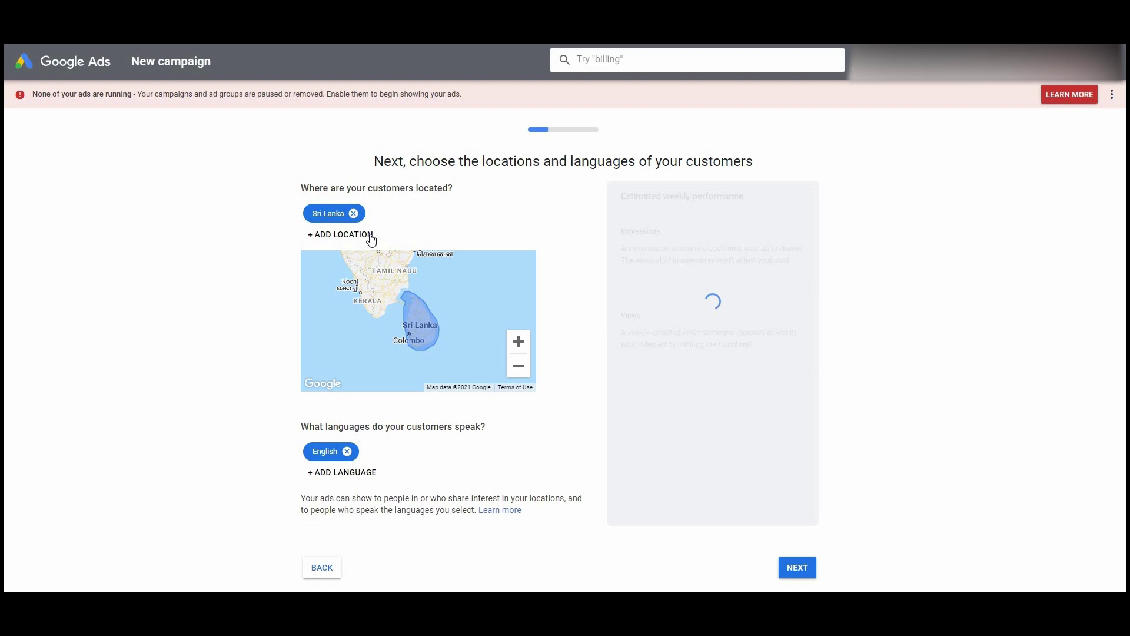
pyautogui.click(370, 236)
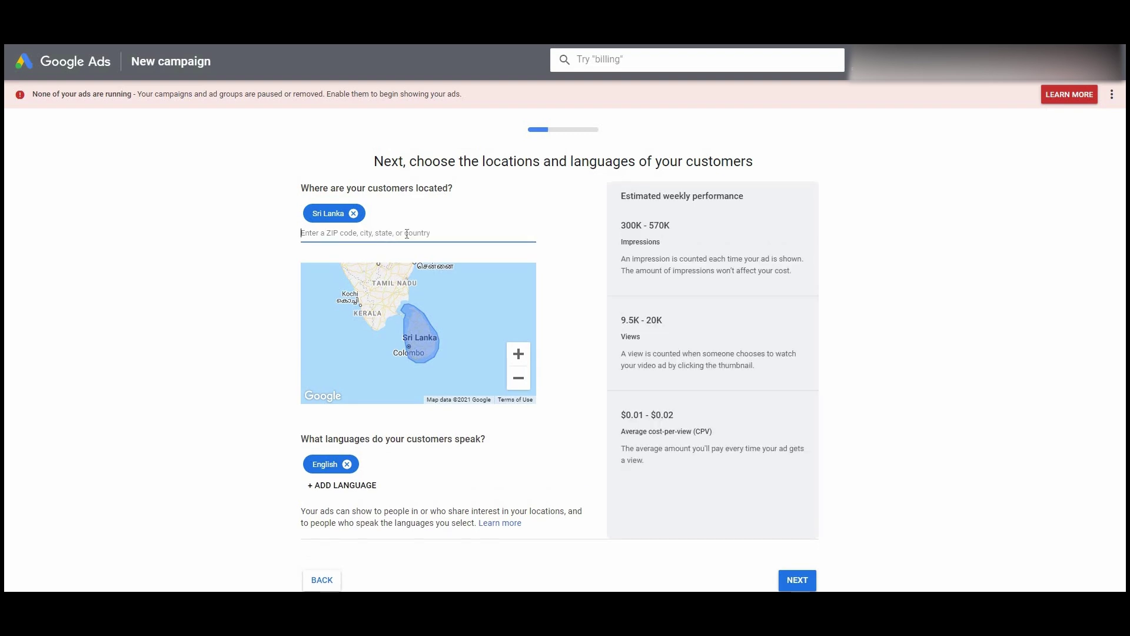
pyautogui.write('in')
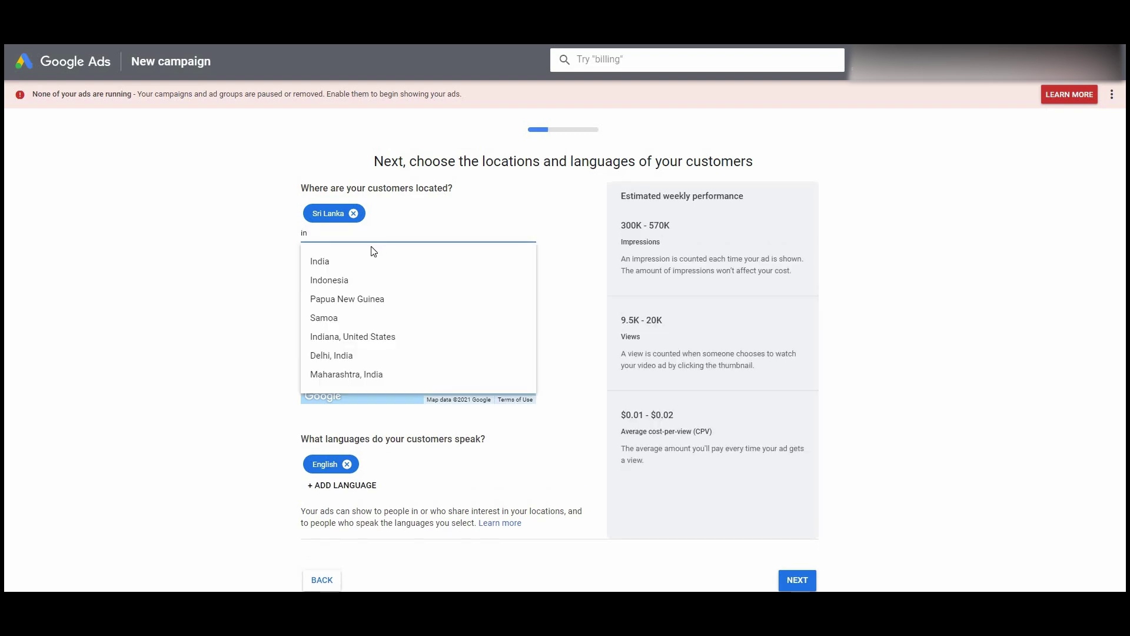
pyautogui.click(358, 260)
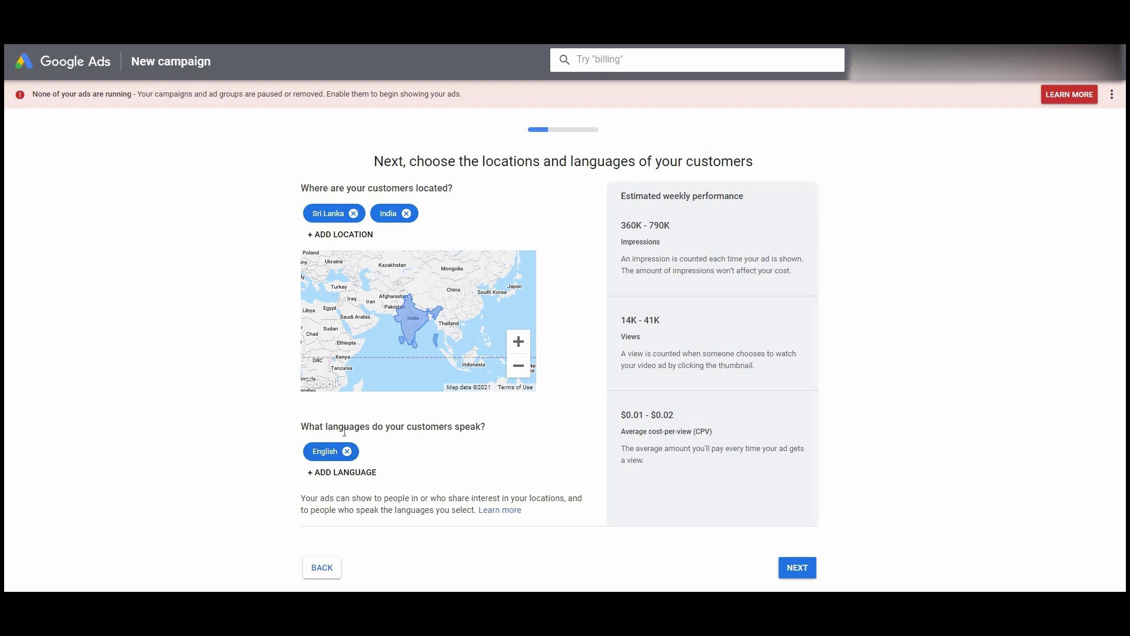
# - Replace English with Tamil as the target language
pyautogui.click(346, 451)
pyautogui.click(344, 452)
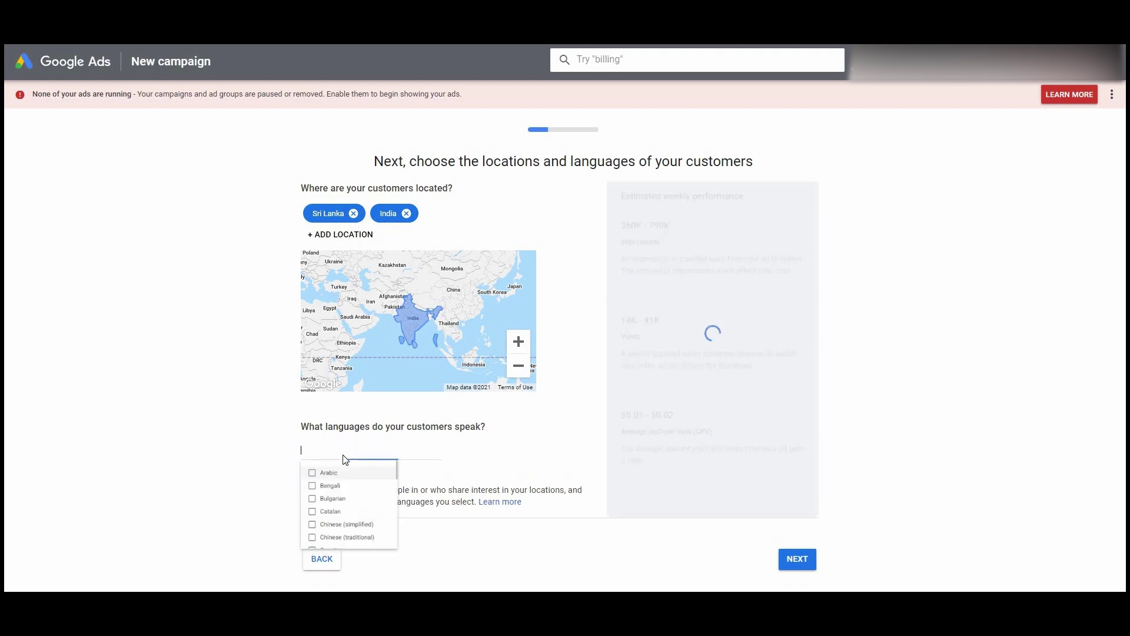
pyautogui.write('tamil')
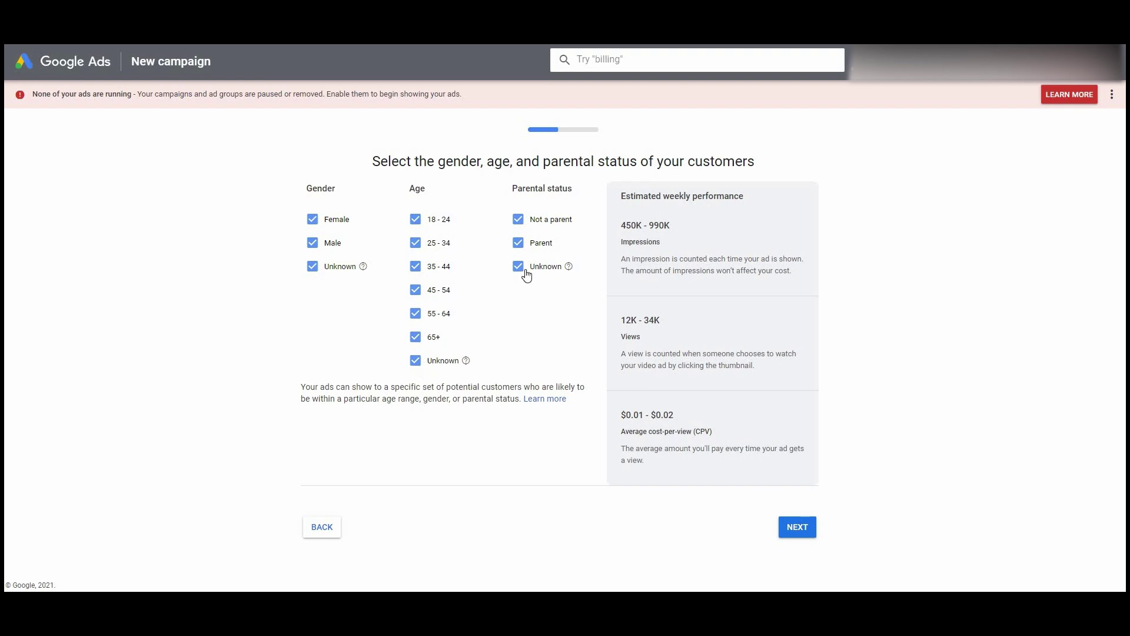
# - Exclude unknown gender, age and parental status plus ages 55–64 and 65+, then continue
pyautogui.click(415, 360)
pyautogui.click(313, 266)
pyautogui.click(415, 337)
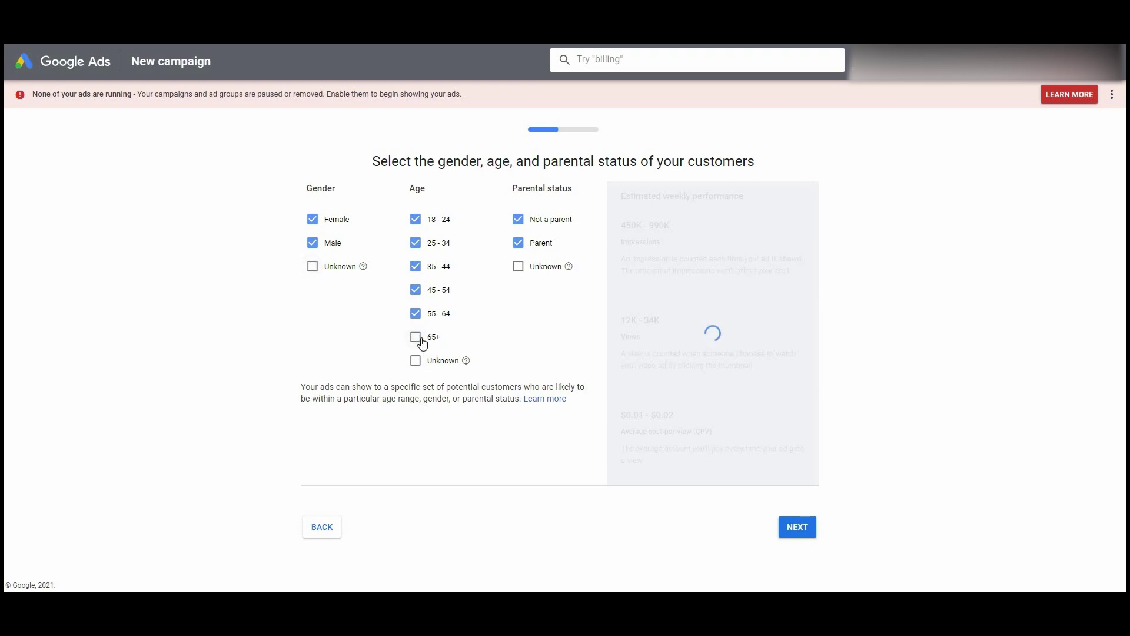
pyautogui.click(416, 313)
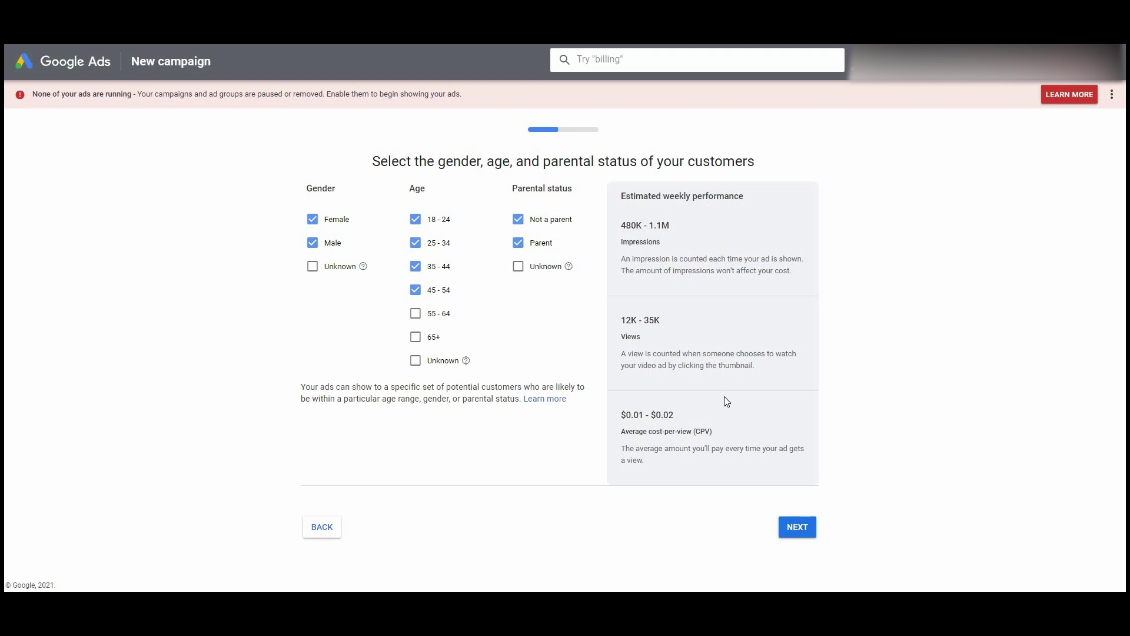
pyautogui.click(811, 540)
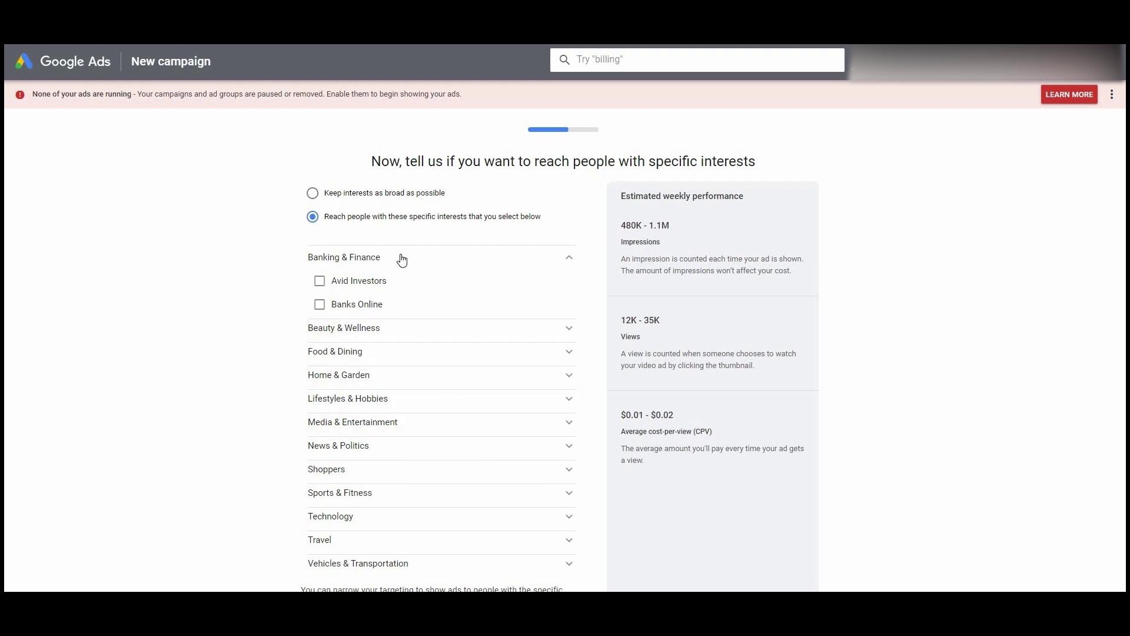
# - Browse the Banking & Finance, Travel and Technology interests, then keep interests broad and continue
pyautogui.click(400, 260)
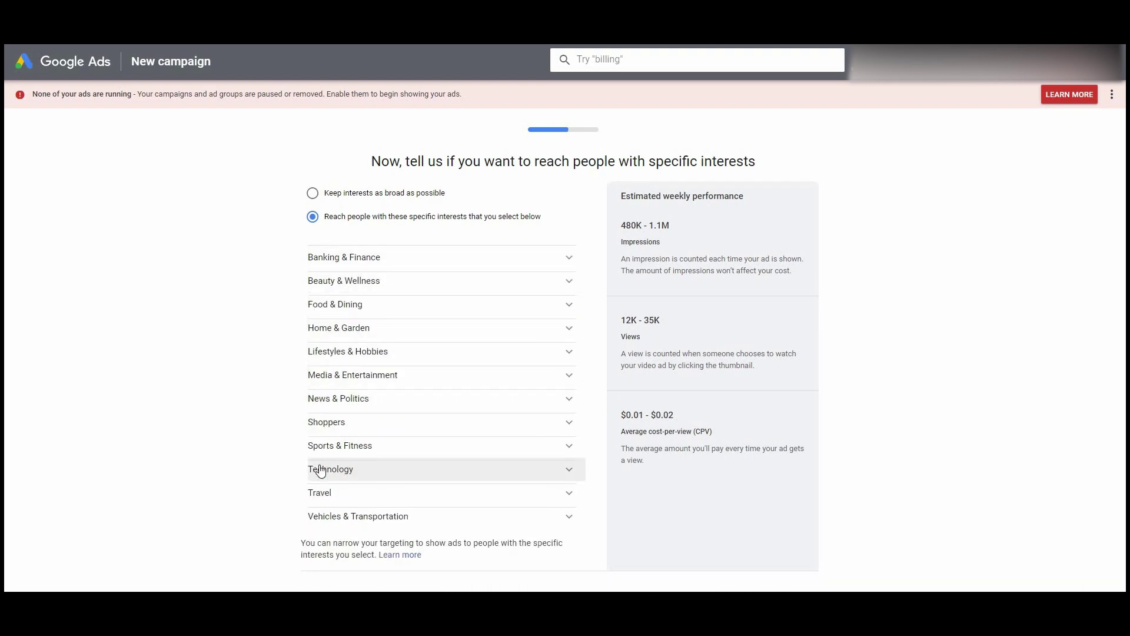
pyautogui.click(327, 492)
pyautogui.scroll(-2, 321, 465)
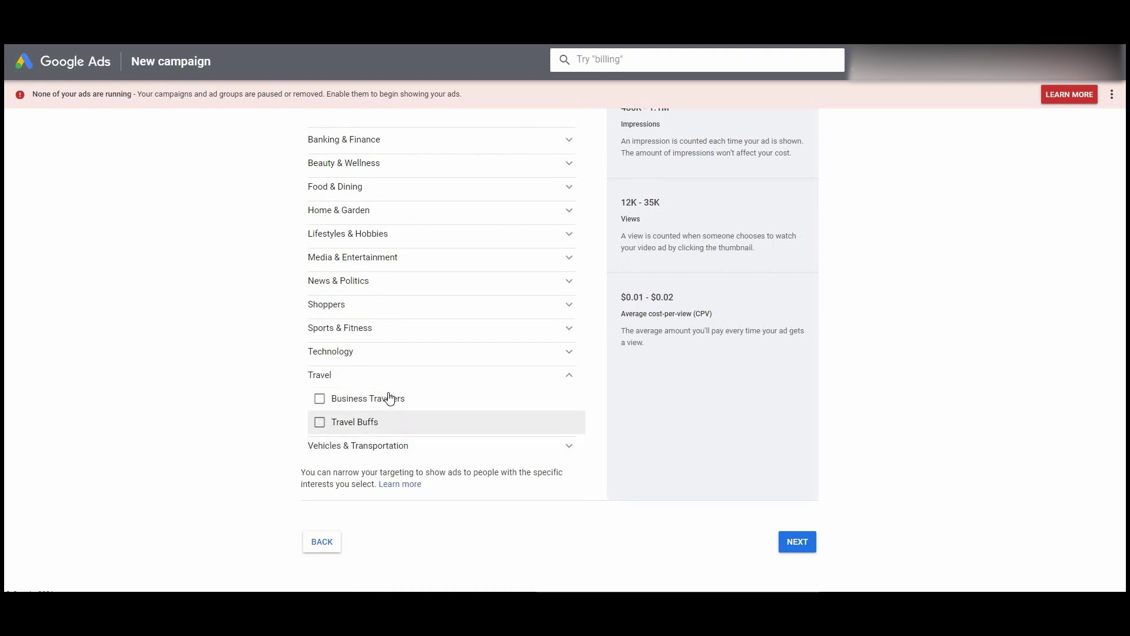
pyautogui.scroll(1, 341, 427)
pyautogui.click(331, 422)
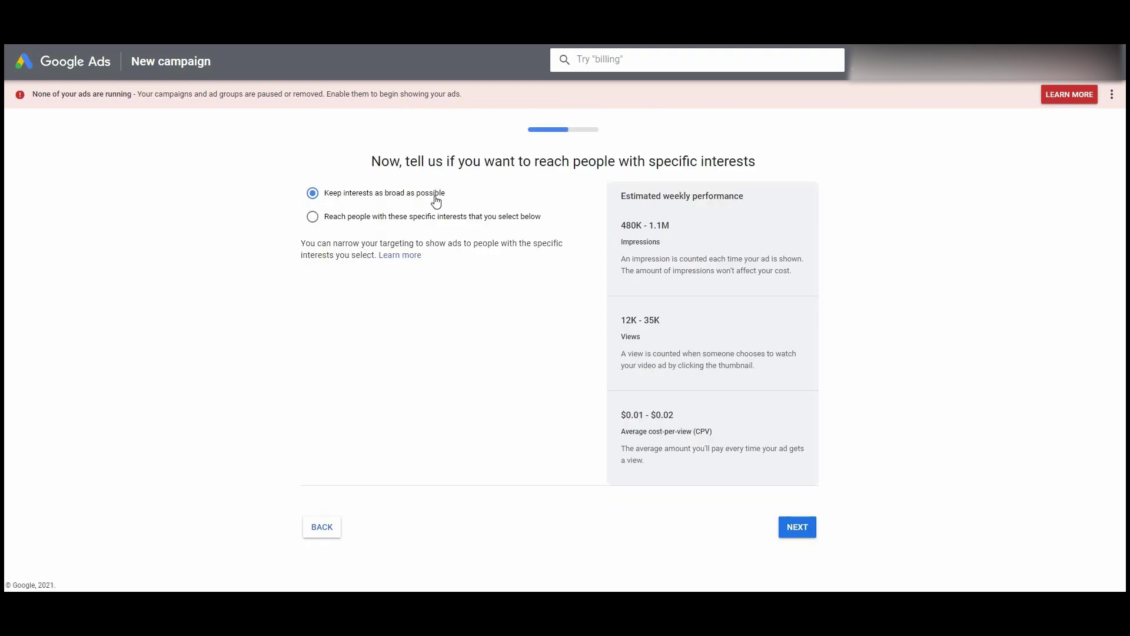
pyautogui.click(797, 532)
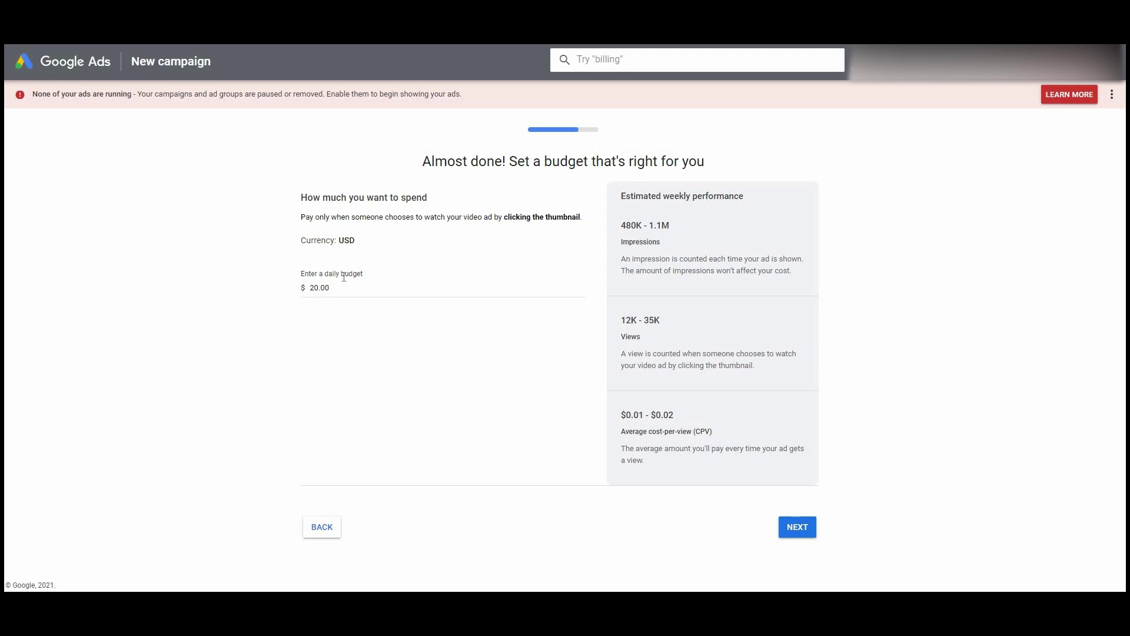
# - Replace the $20.00 daily budget with $1.00 and continue to the campaign review
pyautogui.click(318, 290)
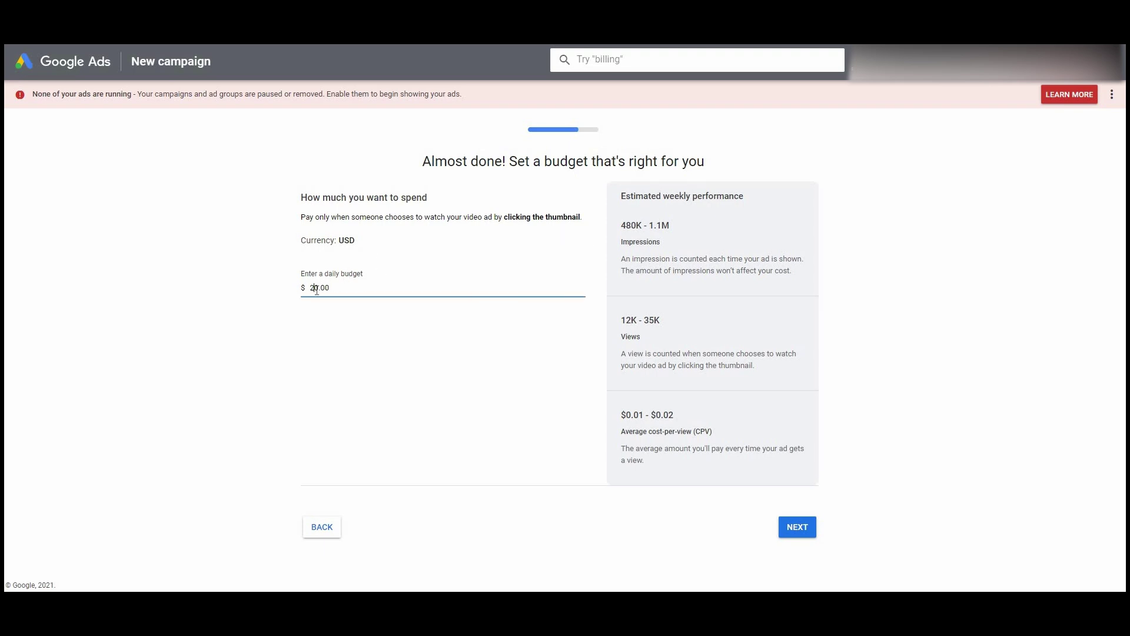
pyautogui.moveTo(334, 289); pyautogui.dragTo(270, 293)
pyautogui.press('BackSpace')
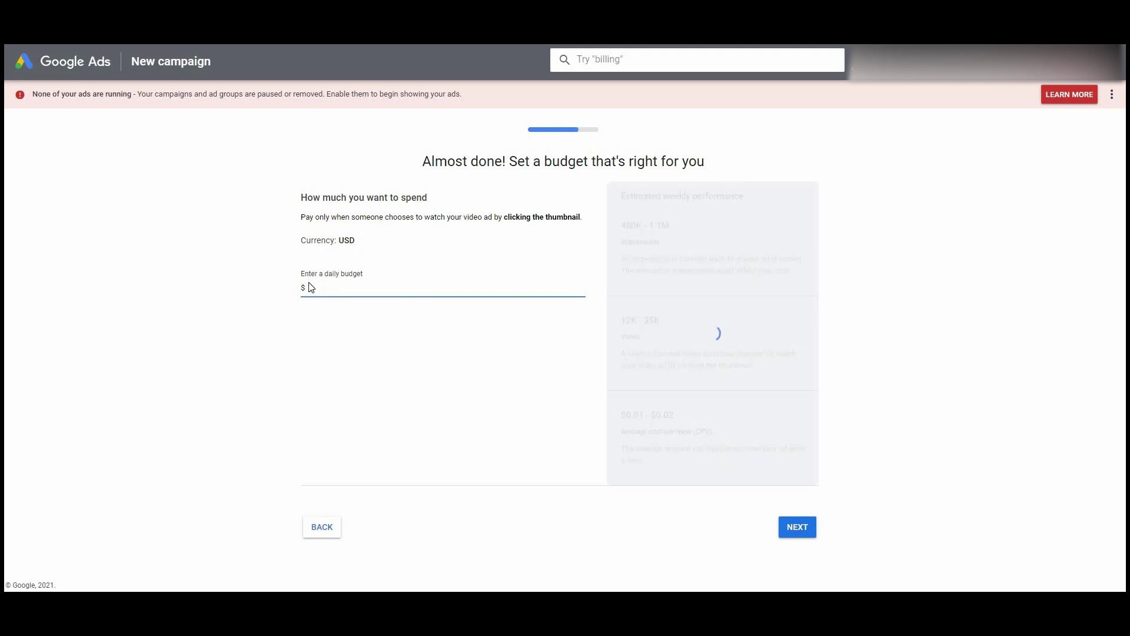
pyautogui.write('1')
pyautogui.press('Return')
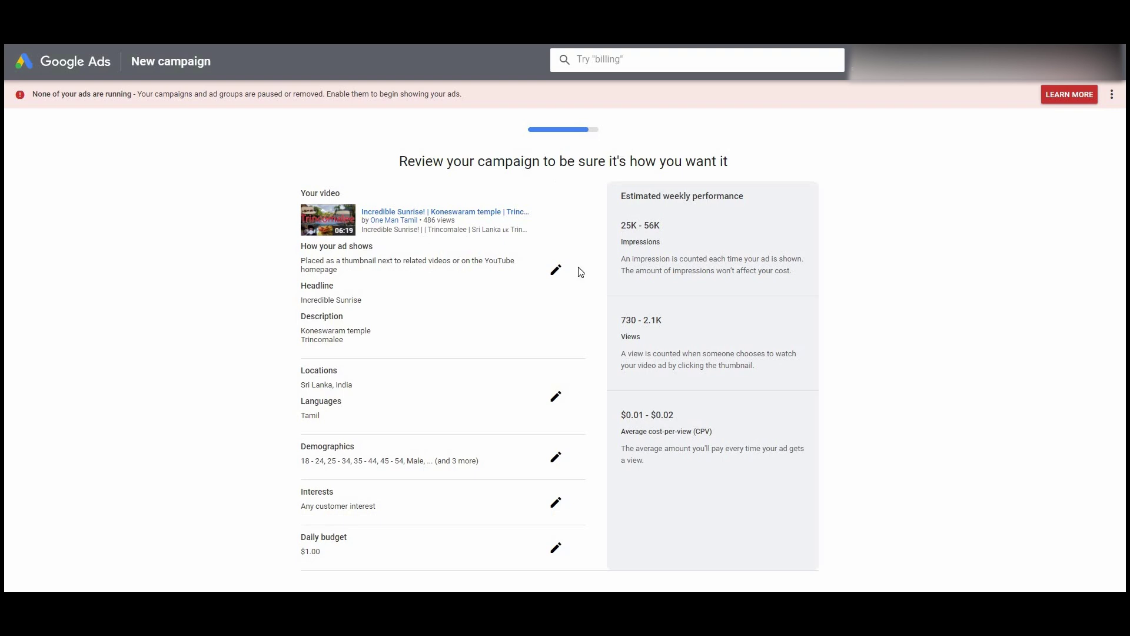
# - Check the review page settings and publish the new video campaign
pyautogui.scroll(-2, 479, 333)
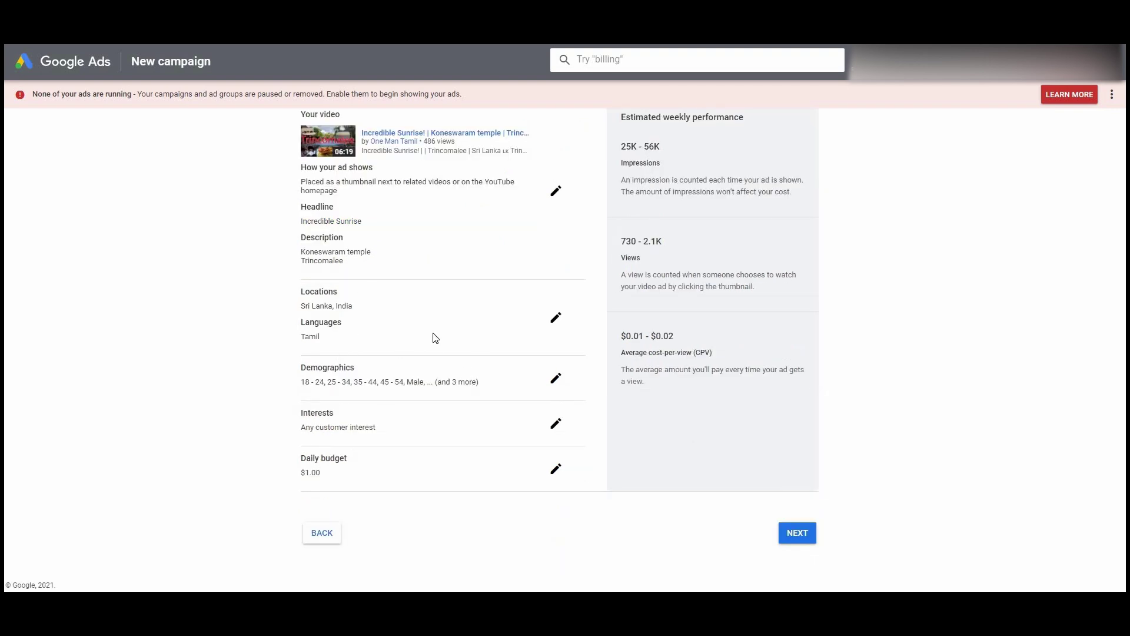
pyautogui.click(558, 198)
pyautogui.click(798, 532)
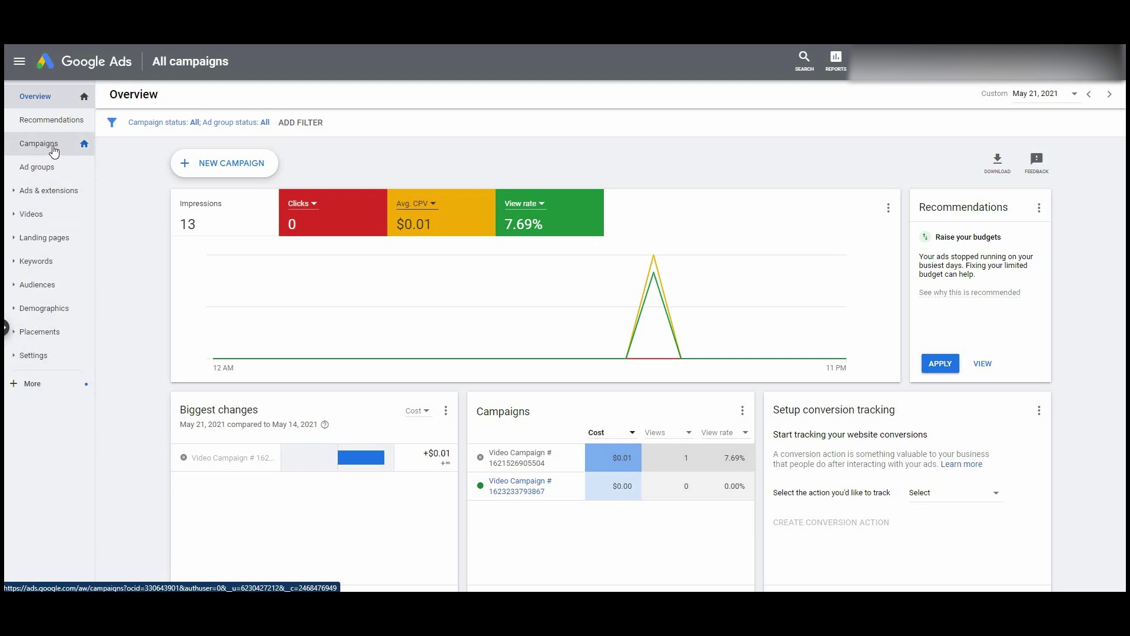
# - Rename the newest video campaign to 'trinco' in the All campaigns table
pyautogui.click(56, 152)
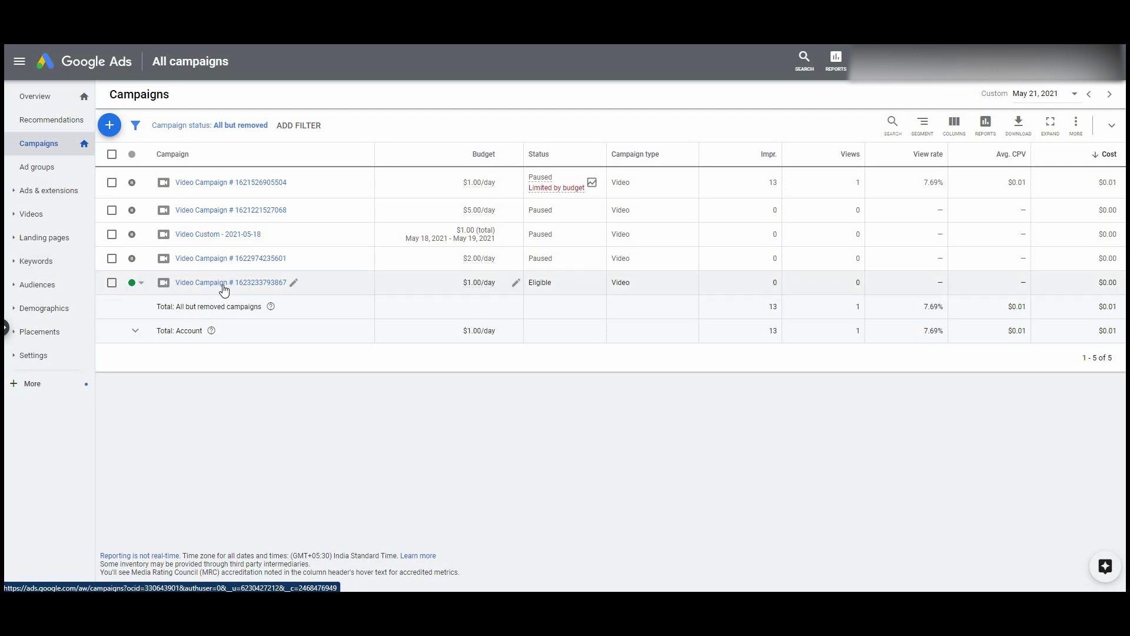
pyautogui.click(293, 288)
pyautogui.press('BackSpace')
pyautogui.press('BackSpace')
pyautogui.press('BackSpace')
pyautogui.press('BackSpace')
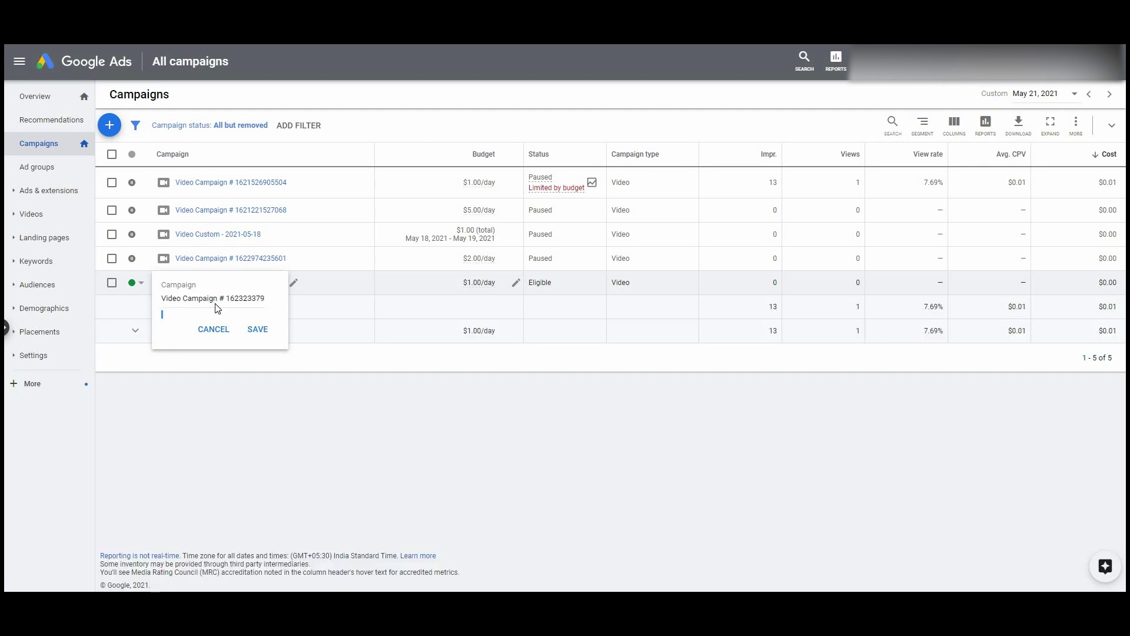
pyautogui.hotkey('ctrl', 'a')
pyautogui.write('trinco')
pyautogui.press('Return')
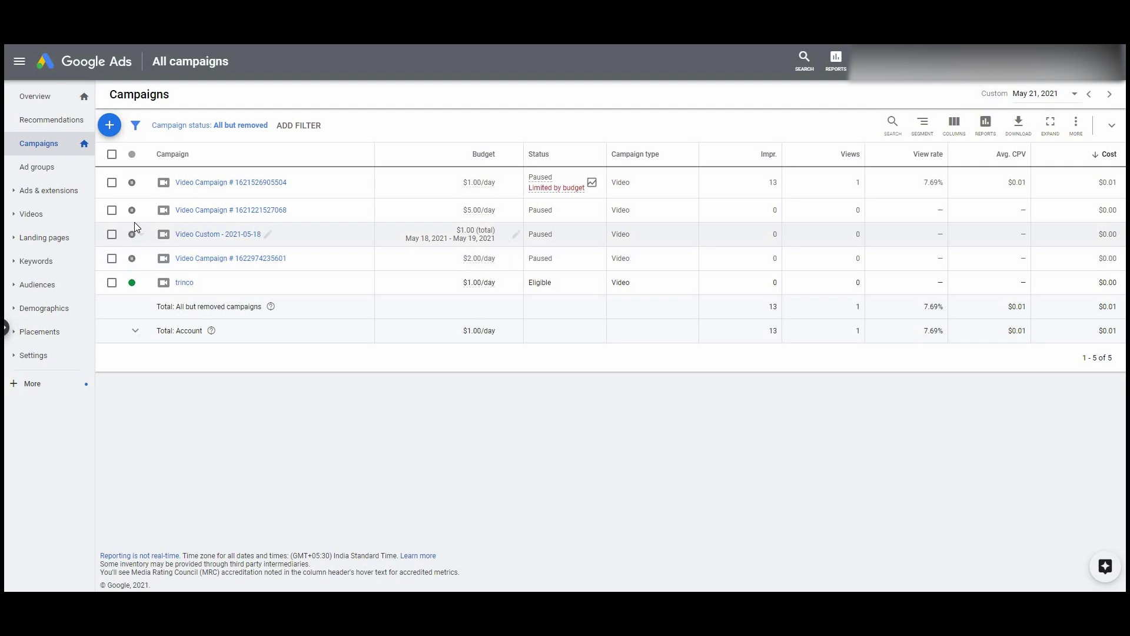
# - Select the trinco campaign, dismiss its bulk actions unchanged, and go to Ad groups
pyautogui.click(112, 283)
pyautogui.click(175, 129)
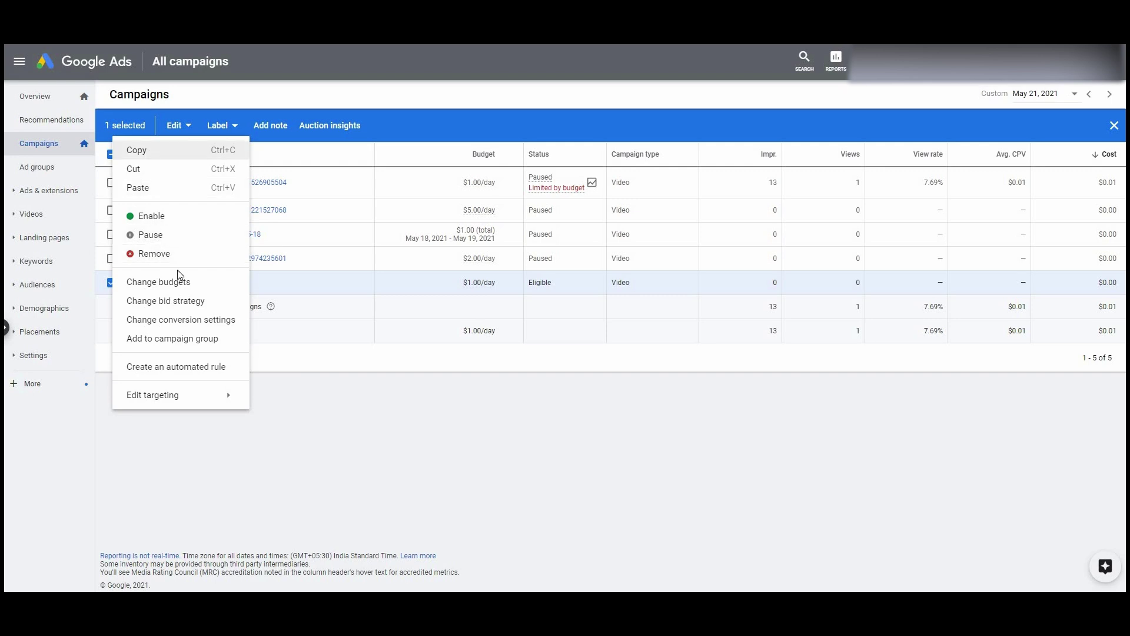
pyautogui.click(403, 494)
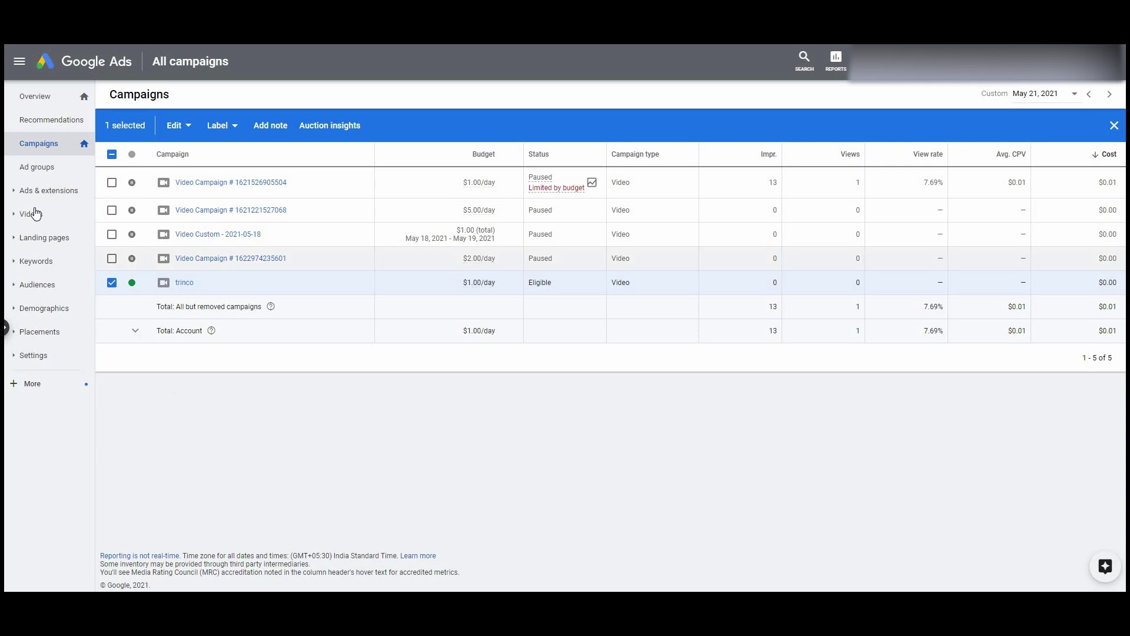
pyautogui.click(56, 174)
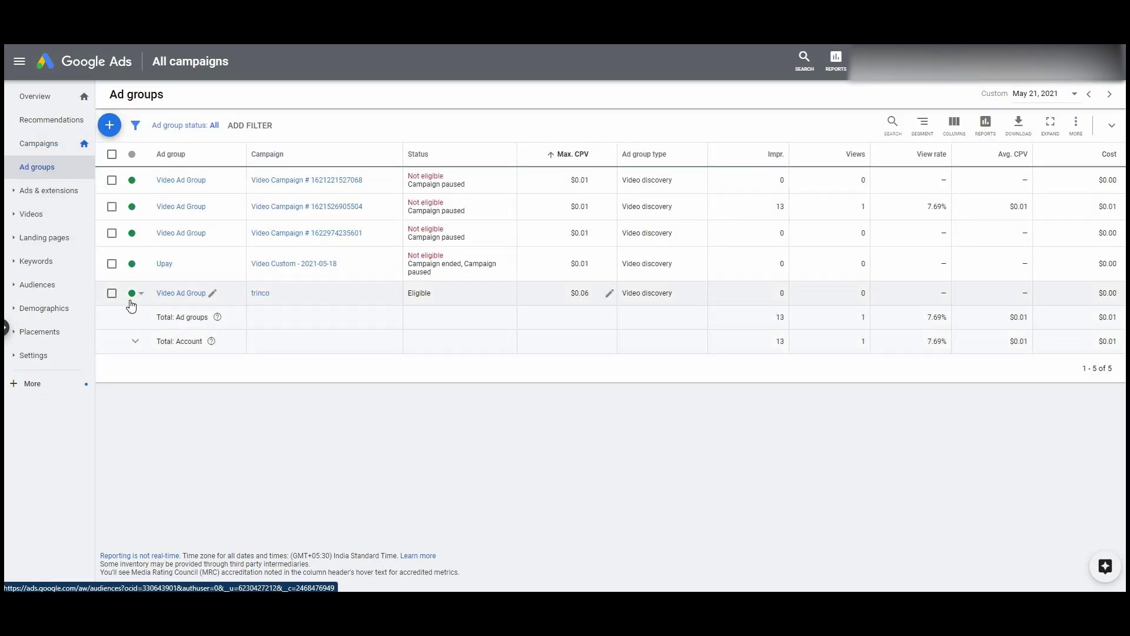
# - Change the trinco ad group's Max. CPV from $0.06 to $0.01, then open Ads & extensions
pyautogui.click(589, 177)
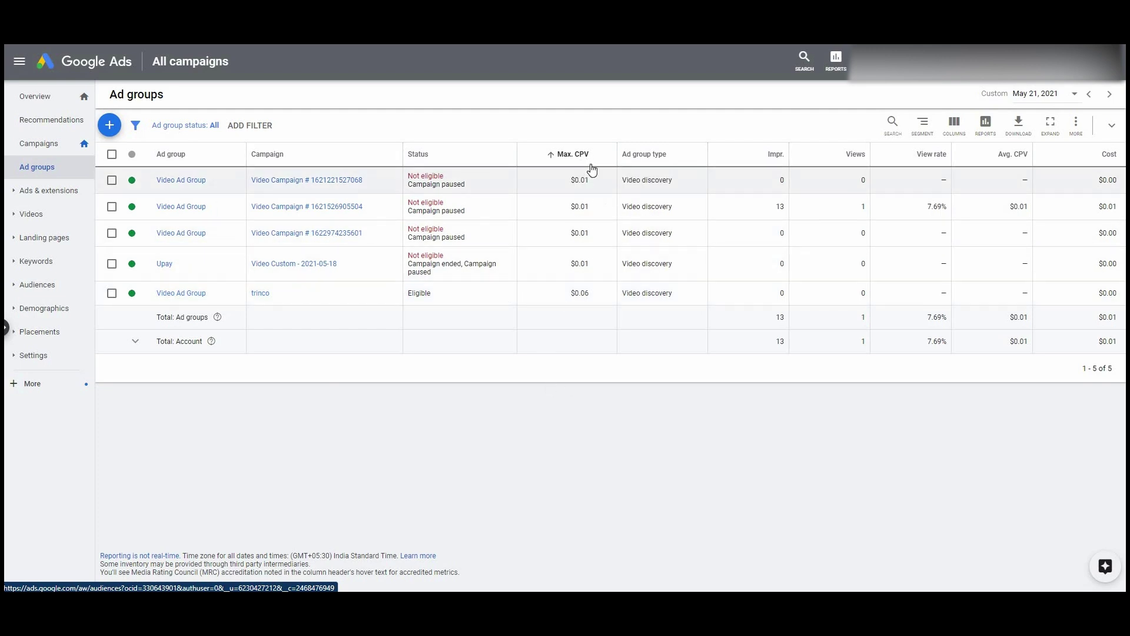
pyautogui.moveTo(592, 159)
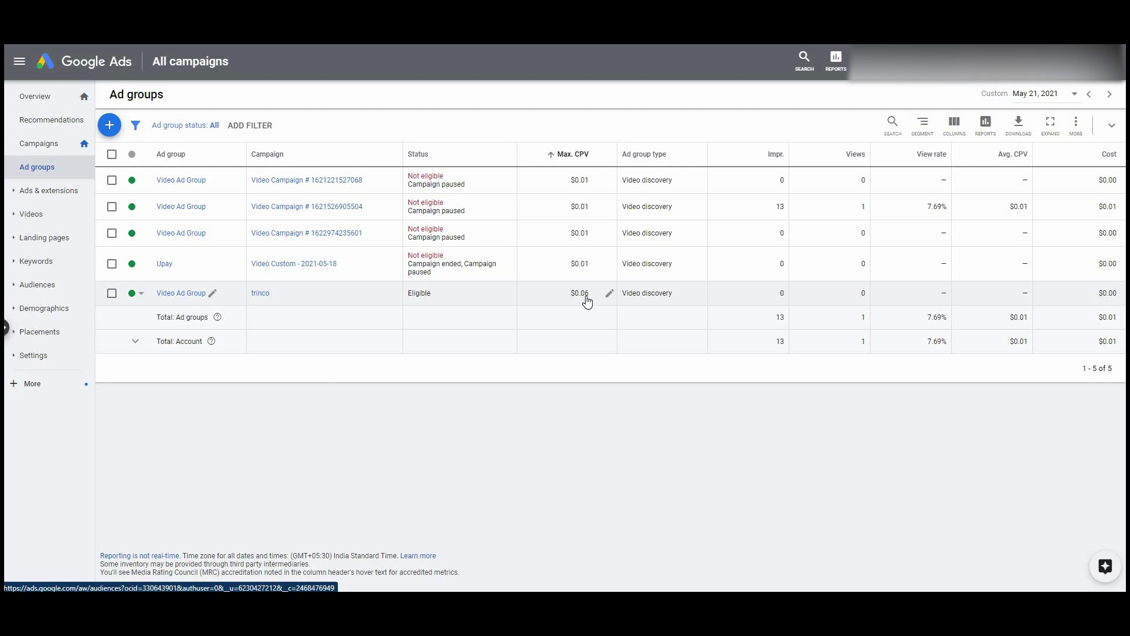
pyautogui.click(608, 294)
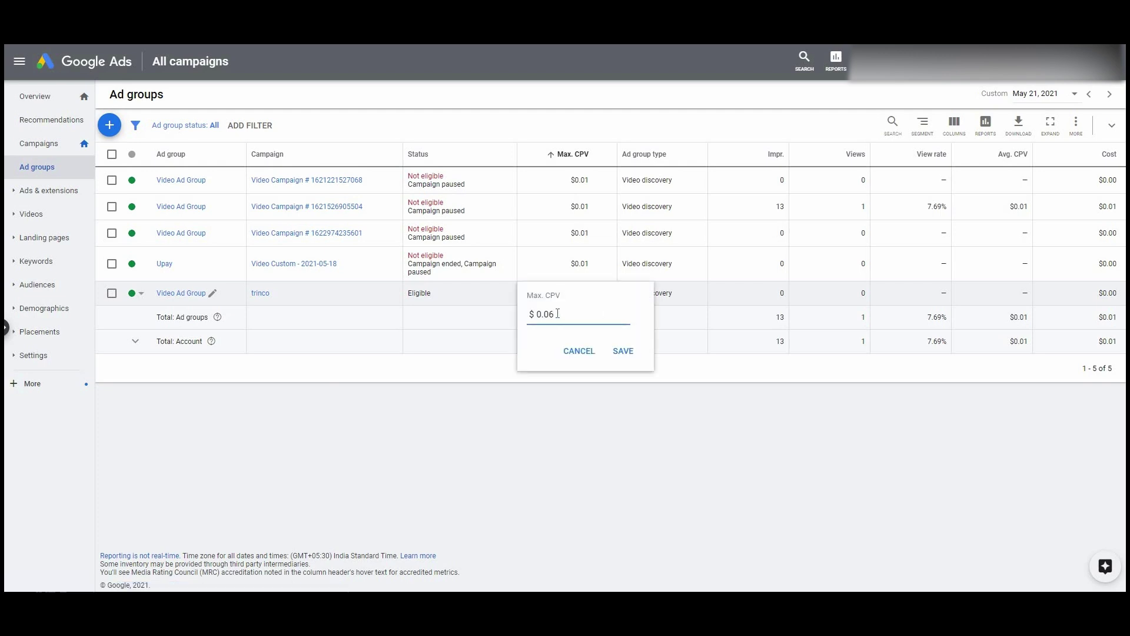
pyautogui.click(623, 352)
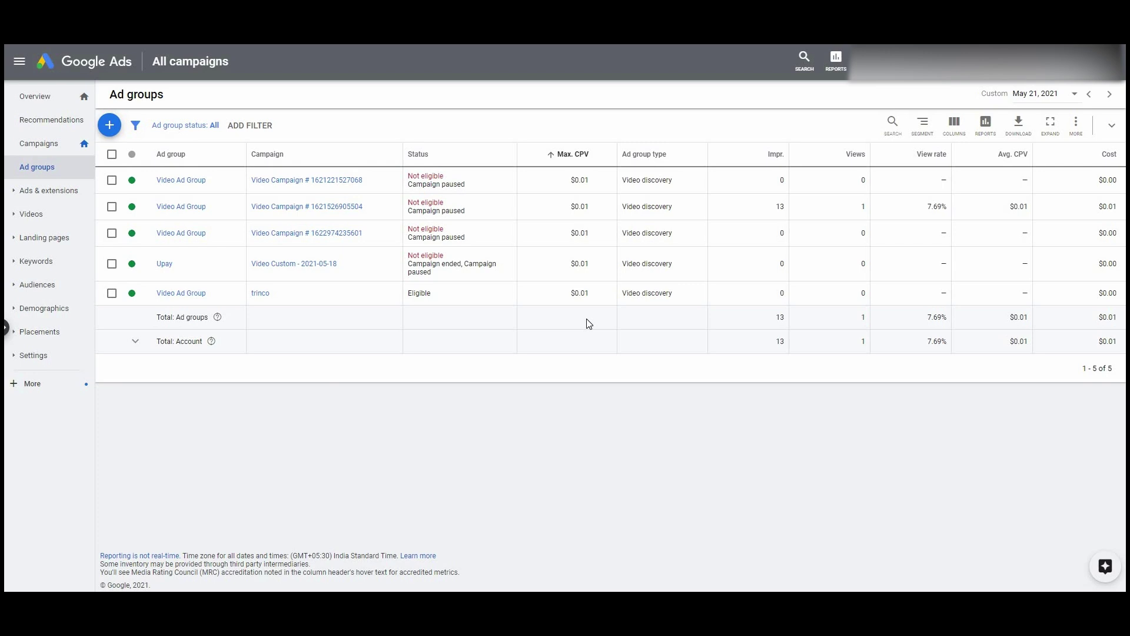
pyautogui.click(53, 198)
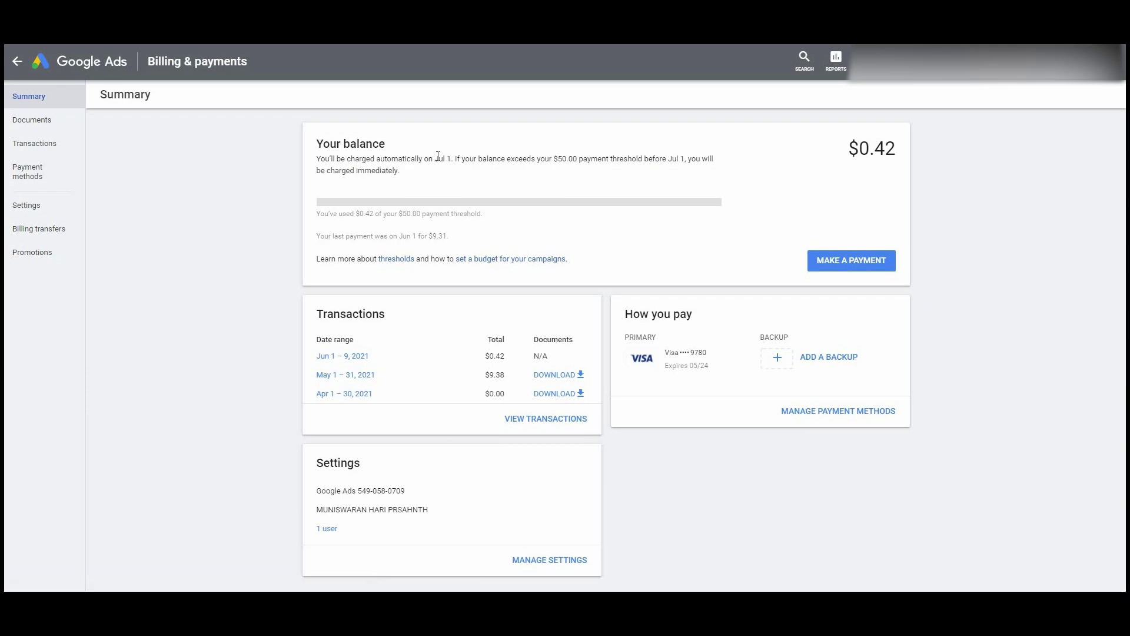
# - Highlight the Jul 1 automatic charge date beside the $0.42 balance
pyautogui.moveTo(436, 158); pyautogui.dragTo(464, 157)
pyautogui.click(822, 412)
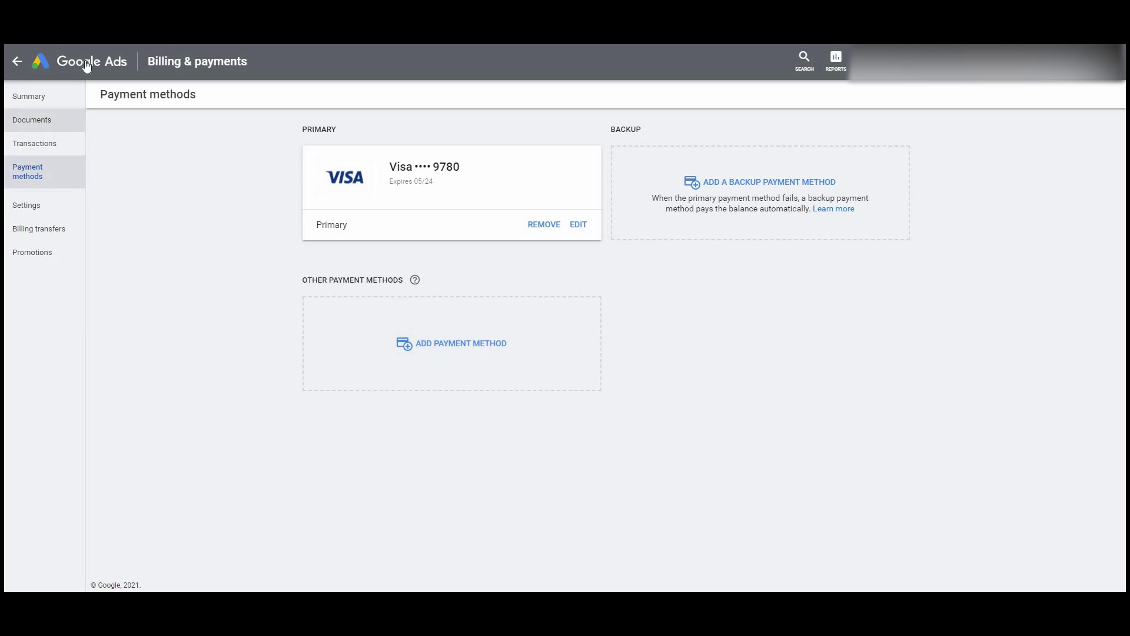
pyautogui.click(32, 97)
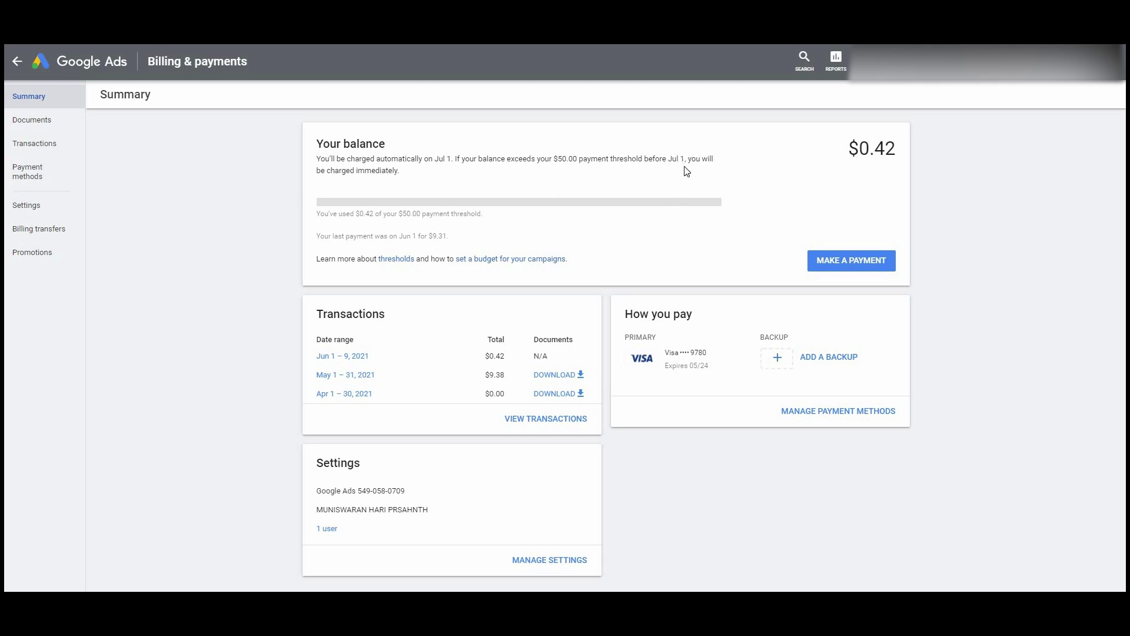
pyautogui.moveTo(849, 148); pyautogui.dragTo(901, 145)
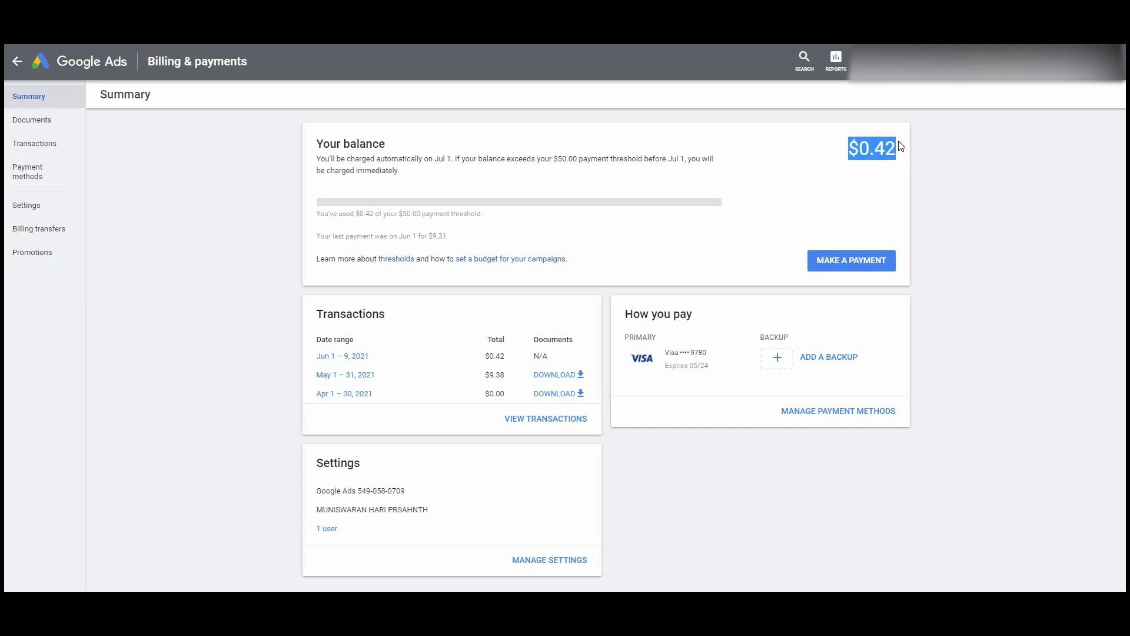
pyautogui.click(881, 215)
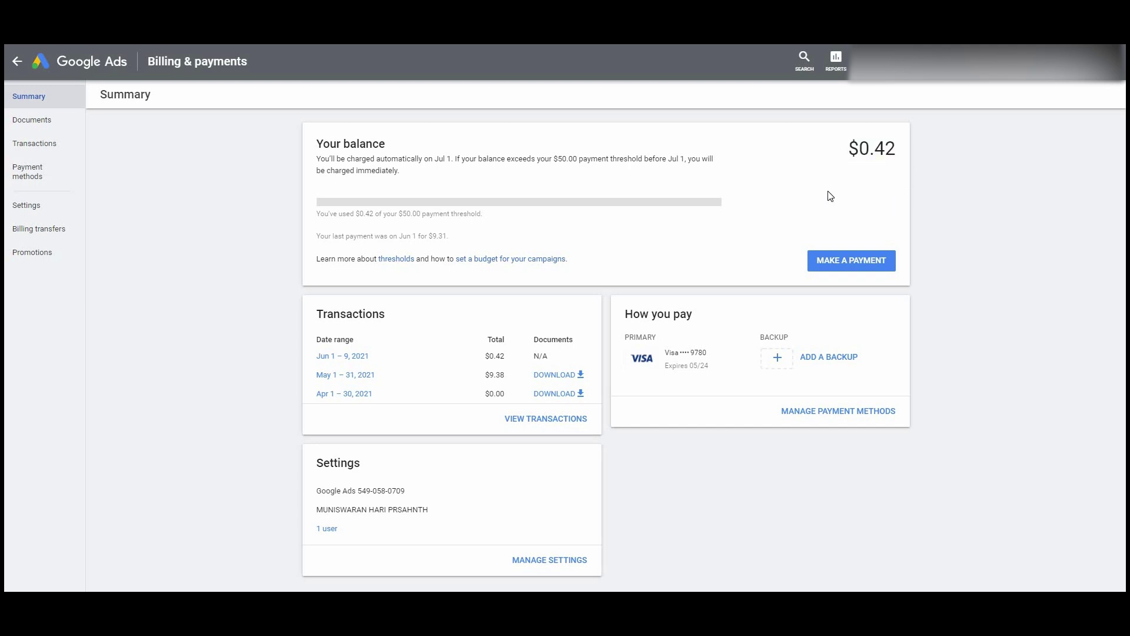